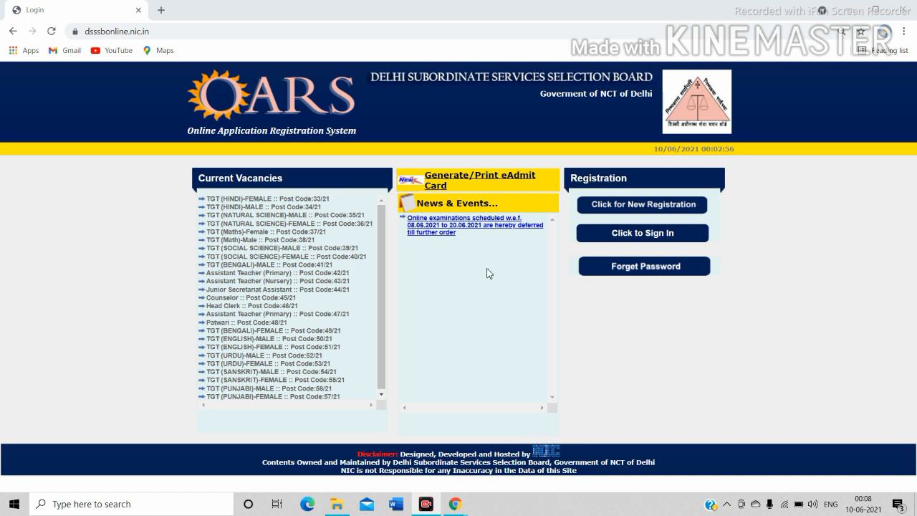
Open the sign-in page for registered candidates
click(655, 239)
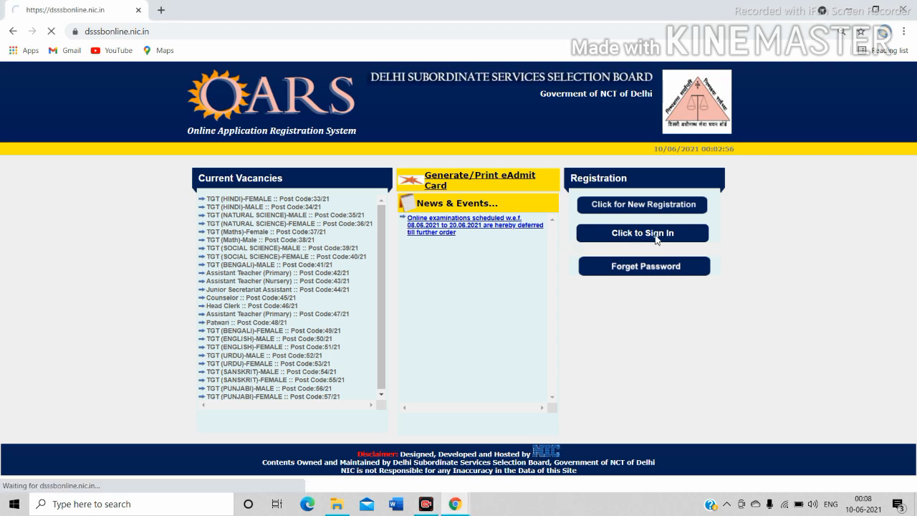
scroll(765, 264, down, 1)
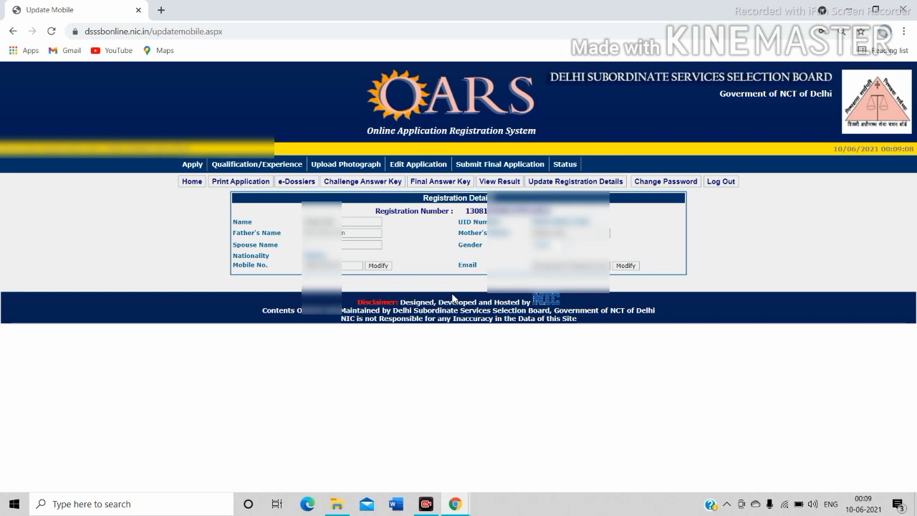
Start an application for the TGT (HINDI)-MALE post, code 34/21, from the current notifications
click(192, 164)
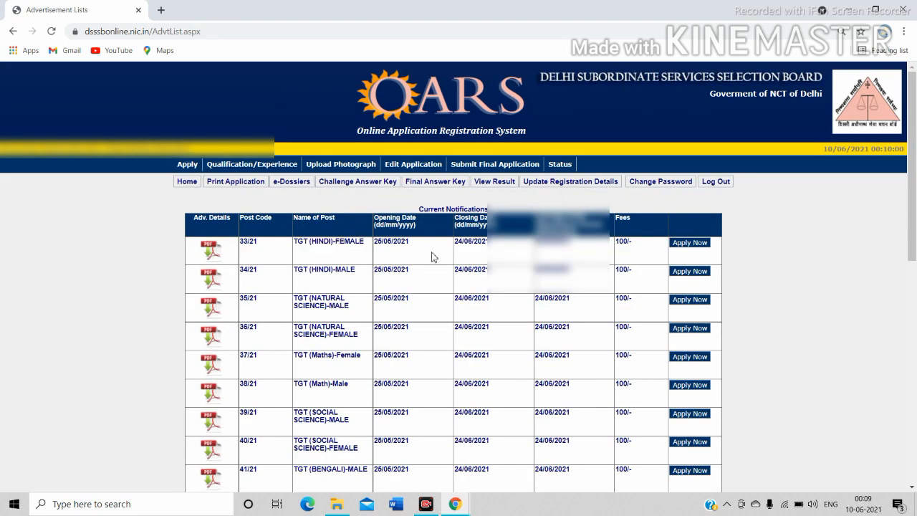
scroll(433, 257, down, 2)
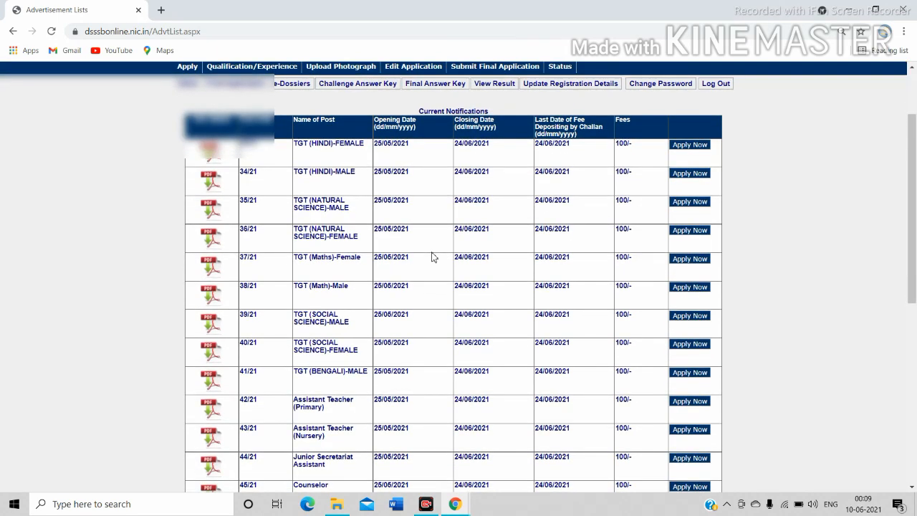
scroll(432, 256, down, 1)
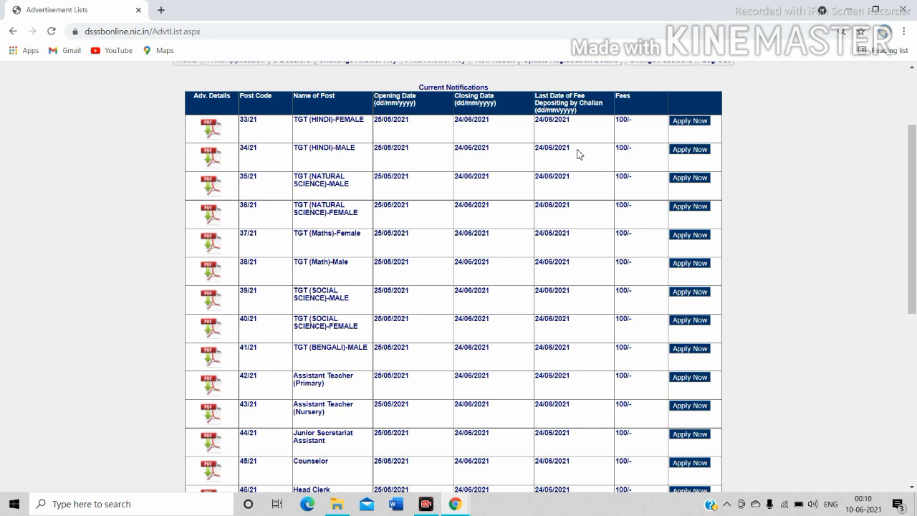
click(692, 152)
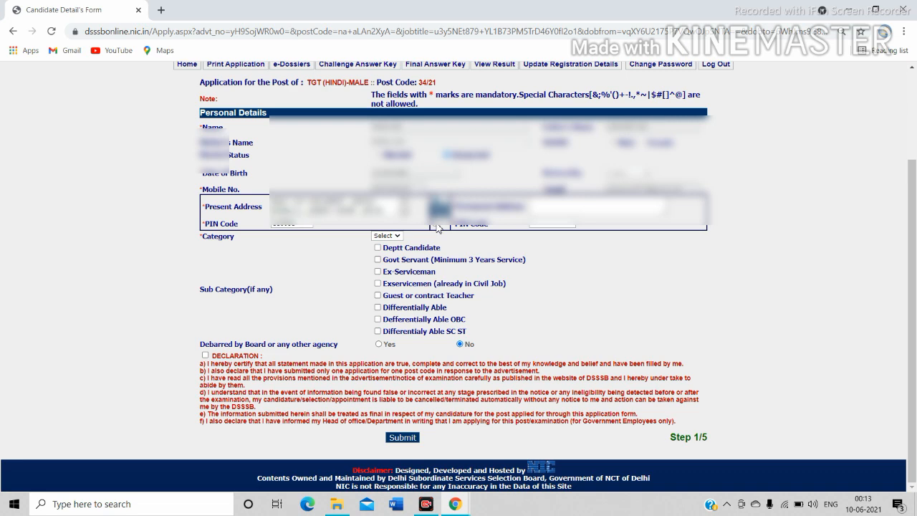
Copy the present address to the permanent address and set the category to UR in the personal details
click(435, 226)
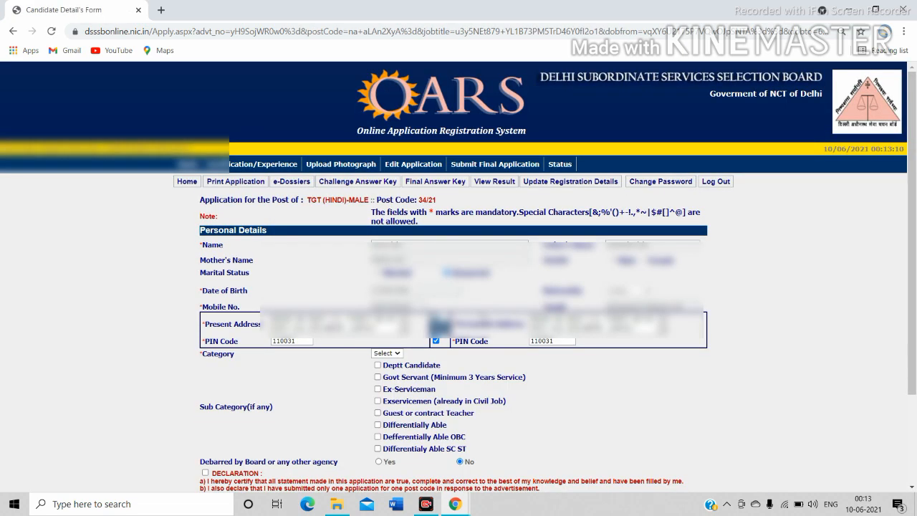
scroll(560, 268, down, 3)
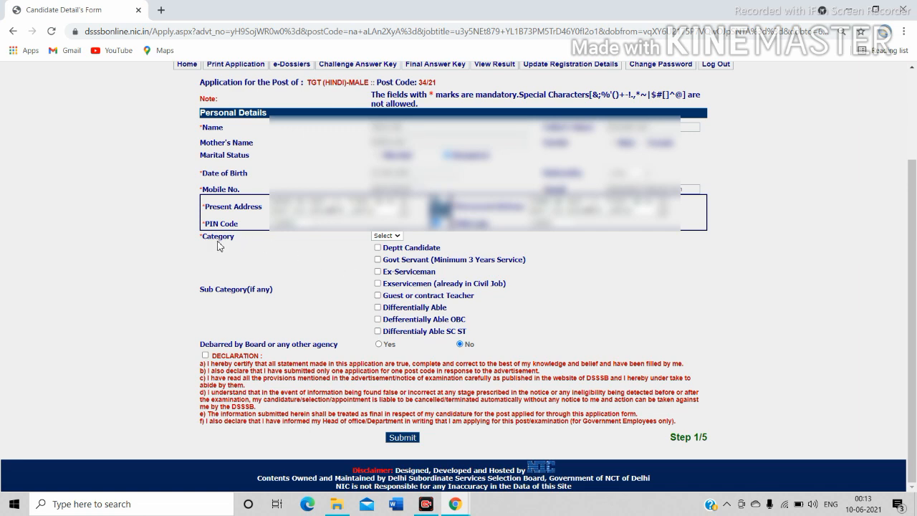
click(392, 239)
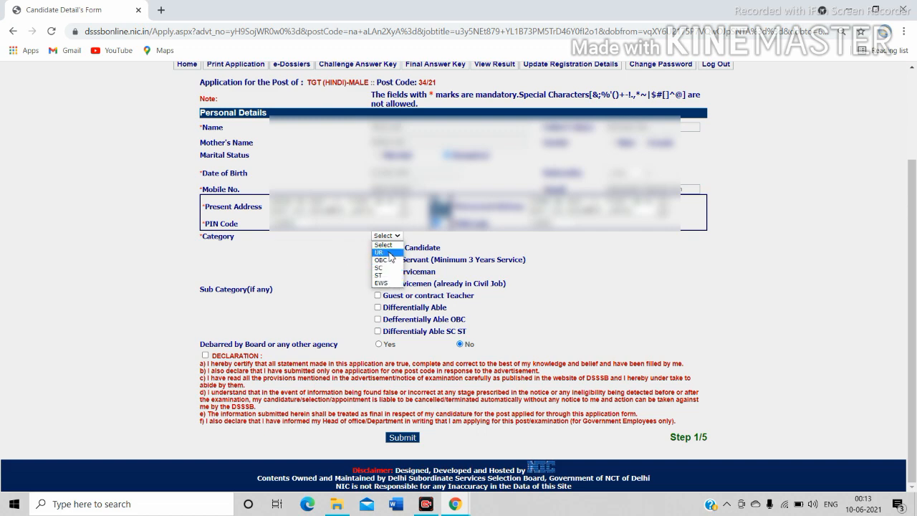
click(390, 253)
scroll(391, 256, up, 2)
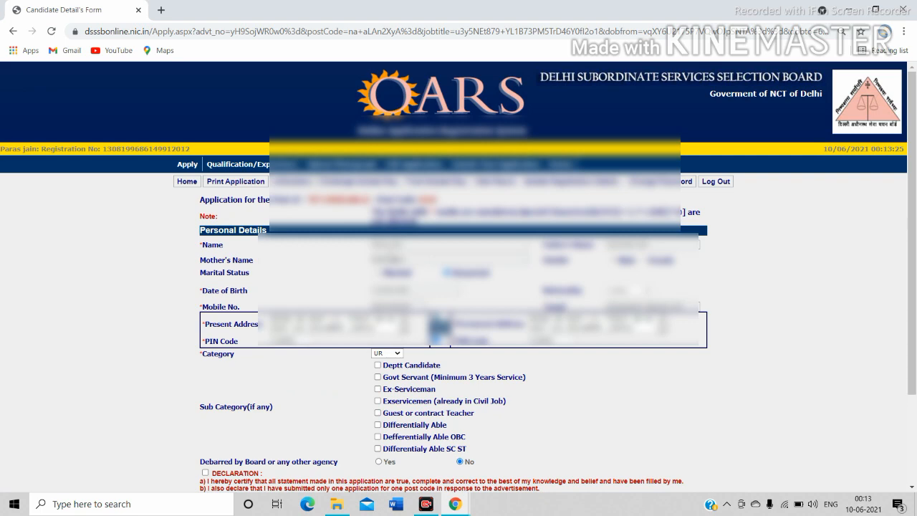
Accept the declaration and submit the personal details form
scroll(410, 353, down, 2)
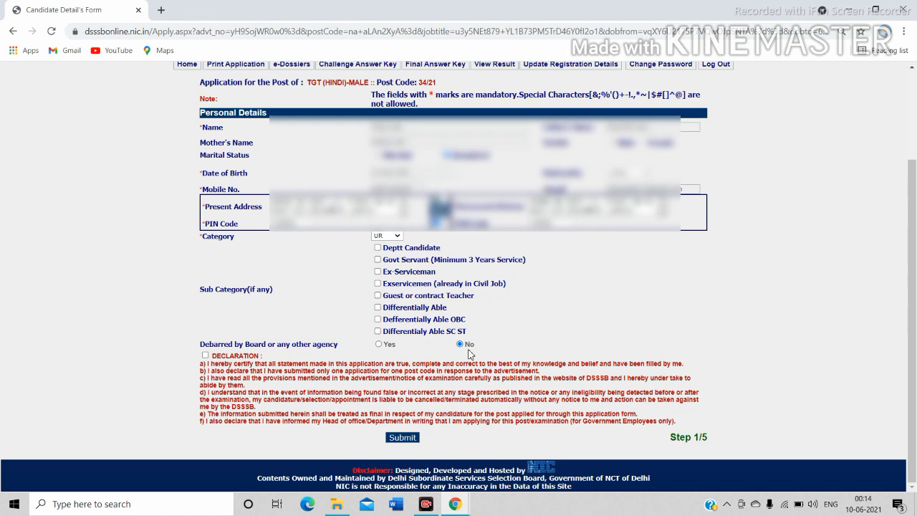
click(206, 356)
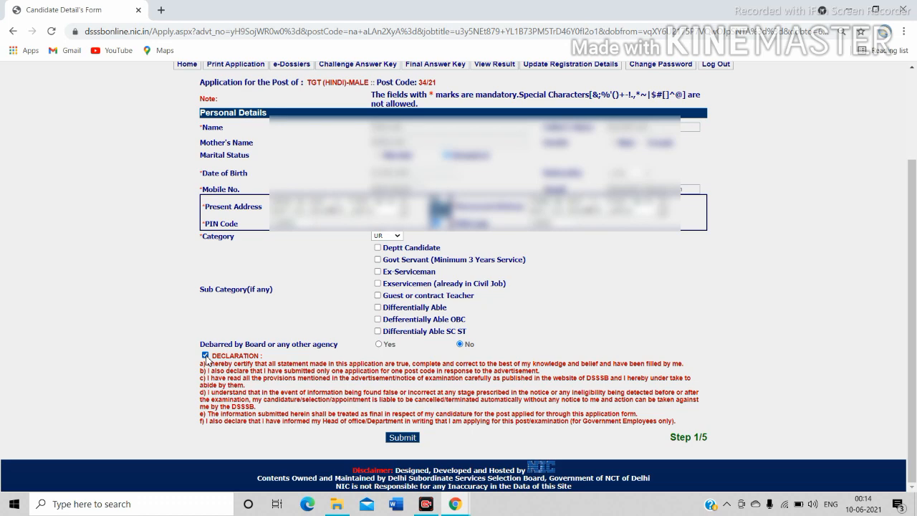
click(403, 438)
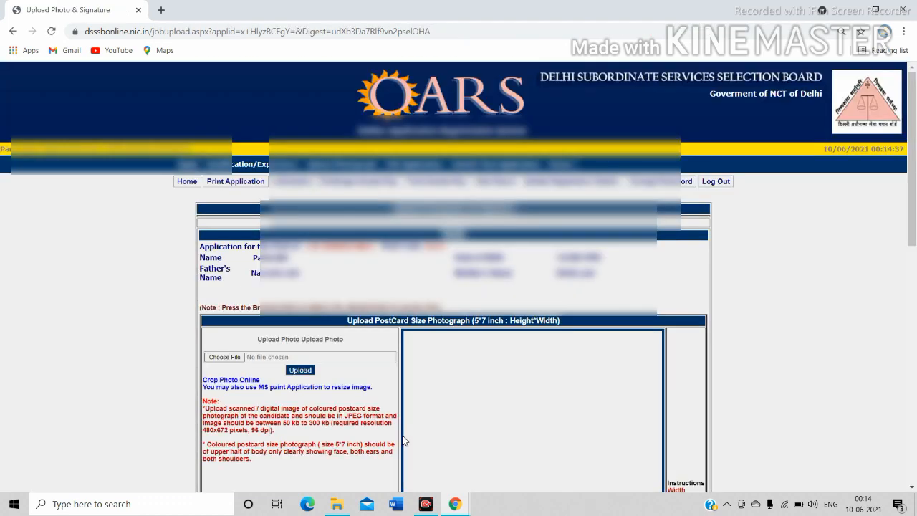
Upload 5by7 photo.JPG from the Desktop's dsssb photos folder as the postcard-size photograph
scroll(403, 440, down, 2)
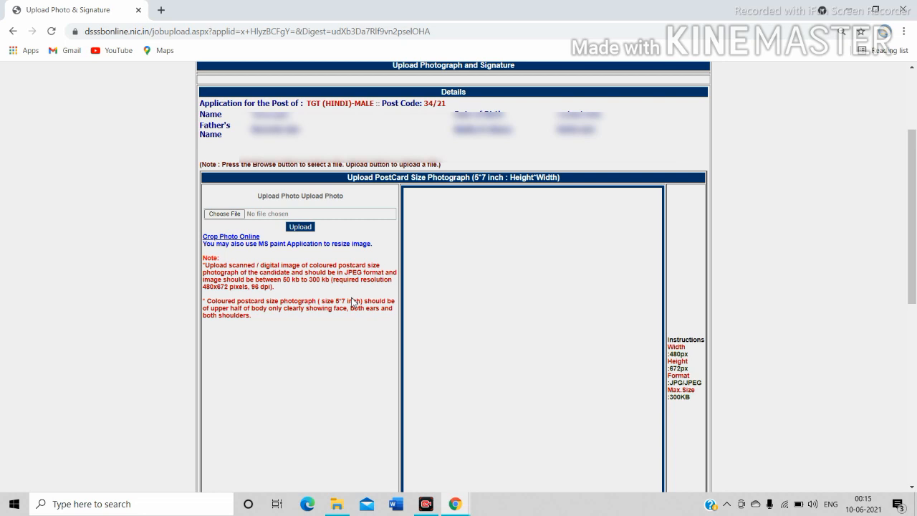
click(222, 214)
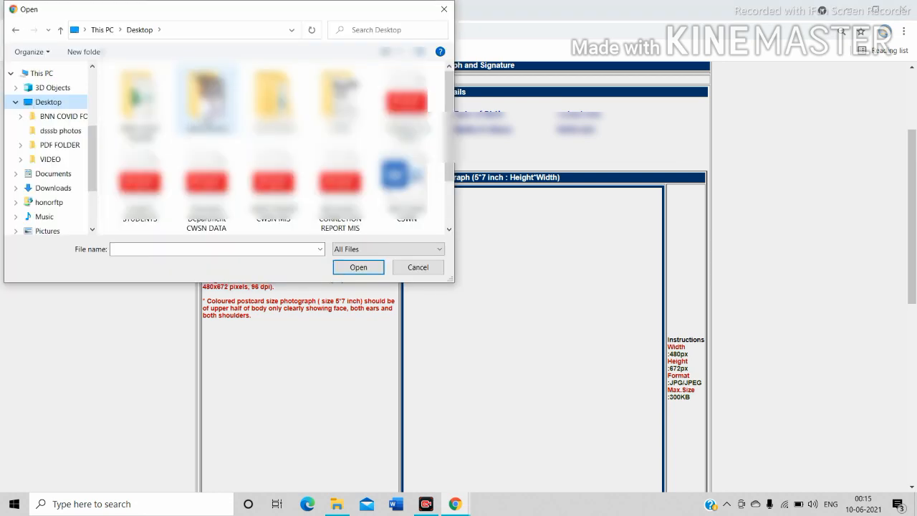
double_click(207, 115)
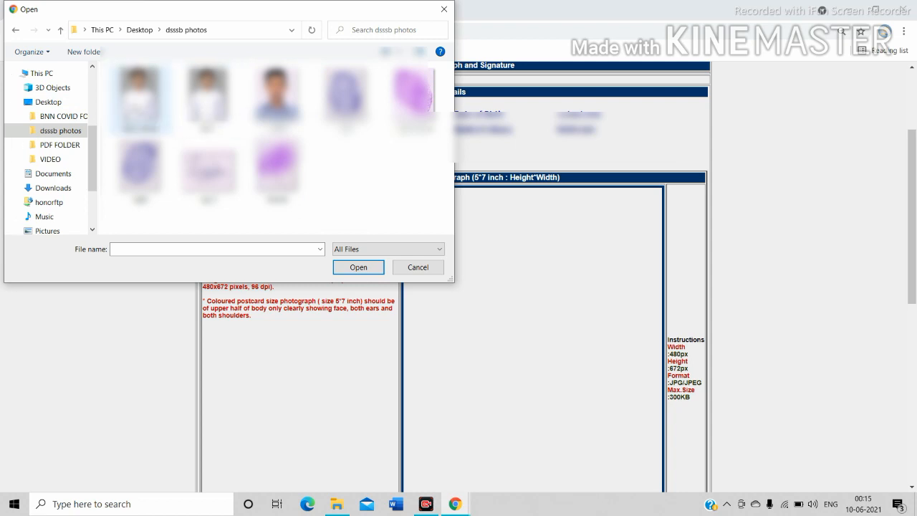
double_click(140, 107)
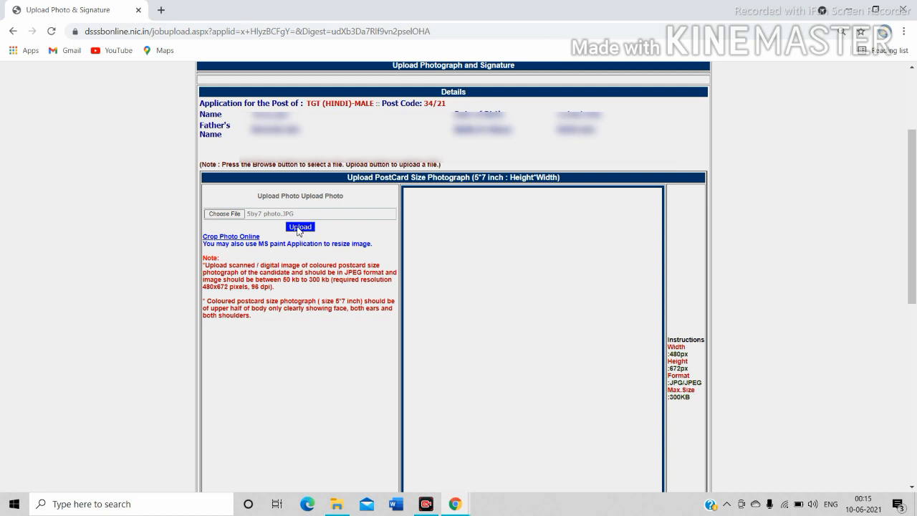
click(299, 227)
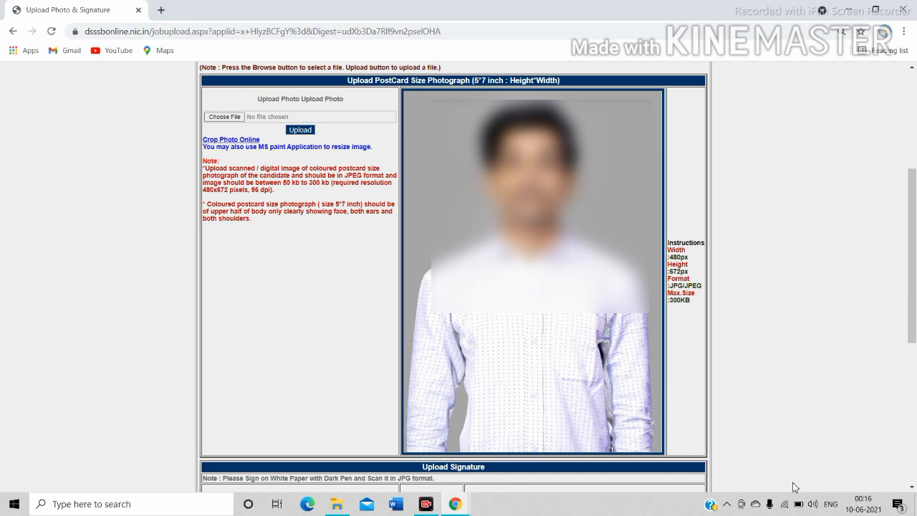
Proceed past the photo and signature uploads and confirm the qualification category BA with Hindi as an elective subject + CTET + B.Ed. + Knowledge of Hindi
scroll(794, 487, down, 5)
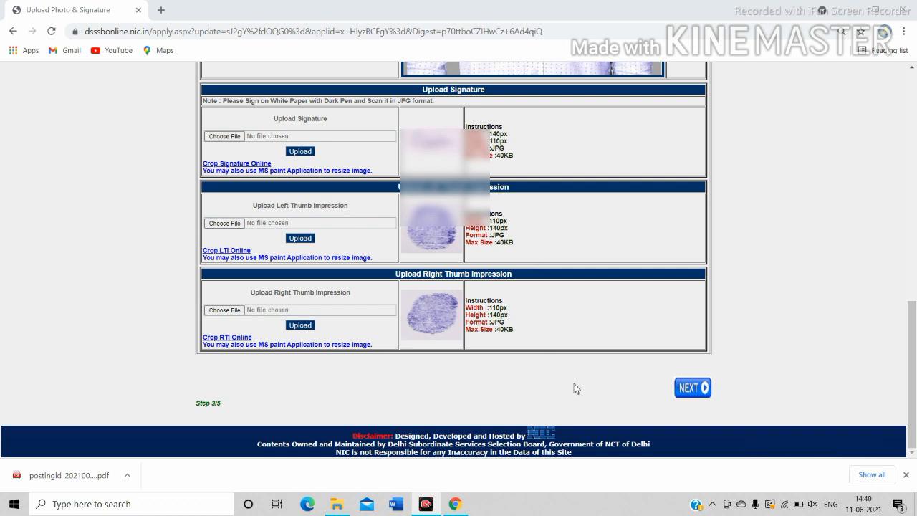
click(693, 391)
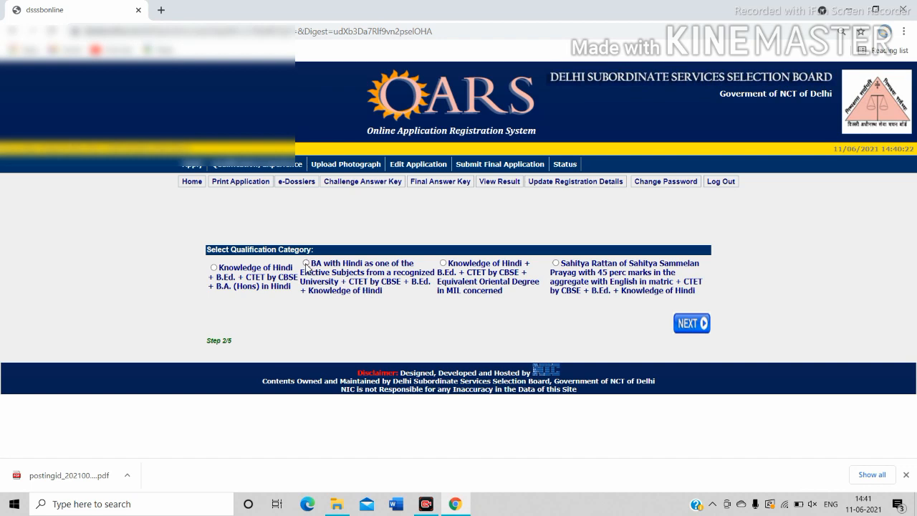
click(306, 264)
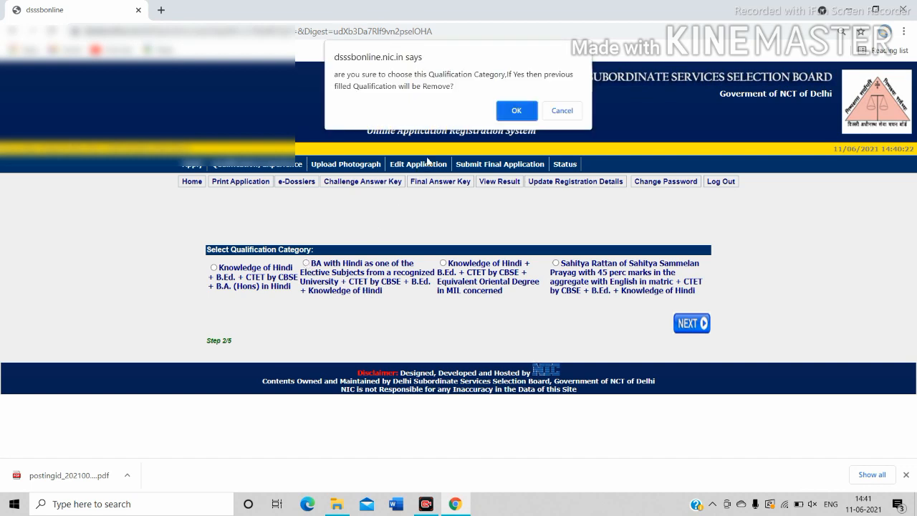
click(513, 112)
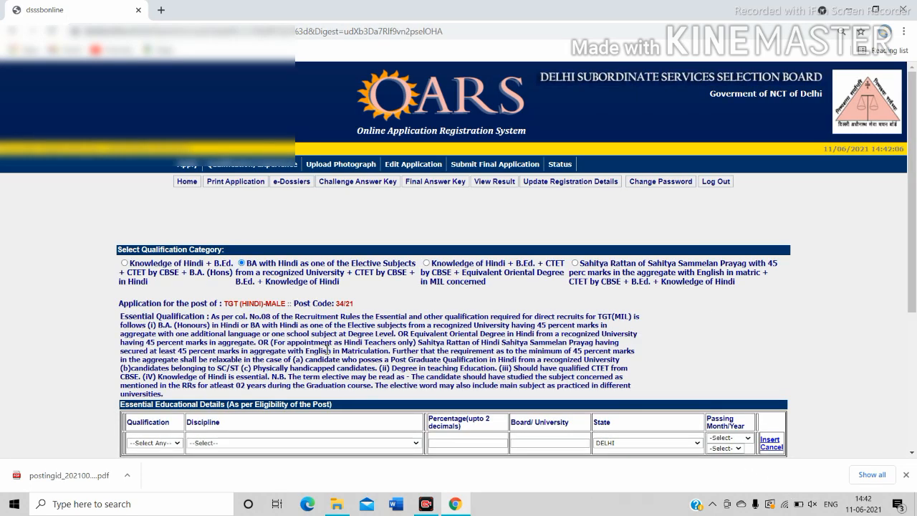
Set the essential qualification to Graduation with the discipline BA with Hindi as one of the Elective Subjects from a recognized University
scroll(328, 349, down, 1)
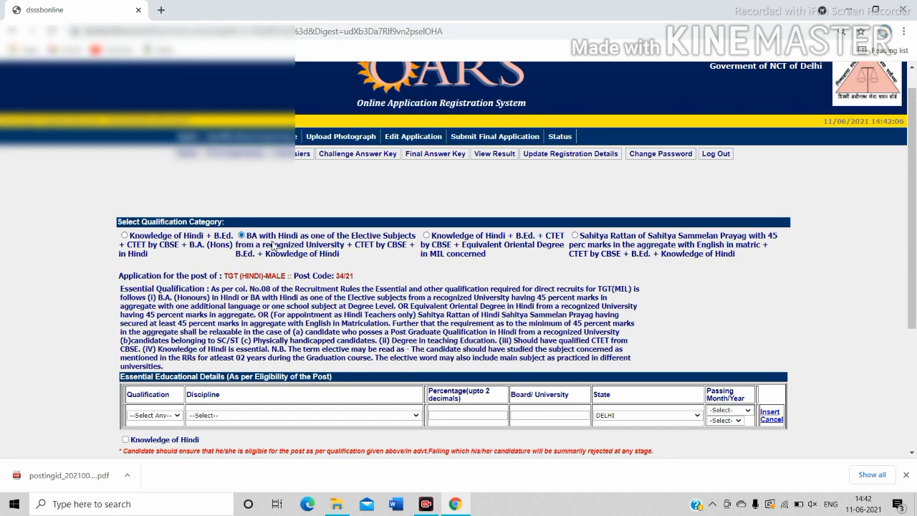
scroll(346, 250, down, 1)
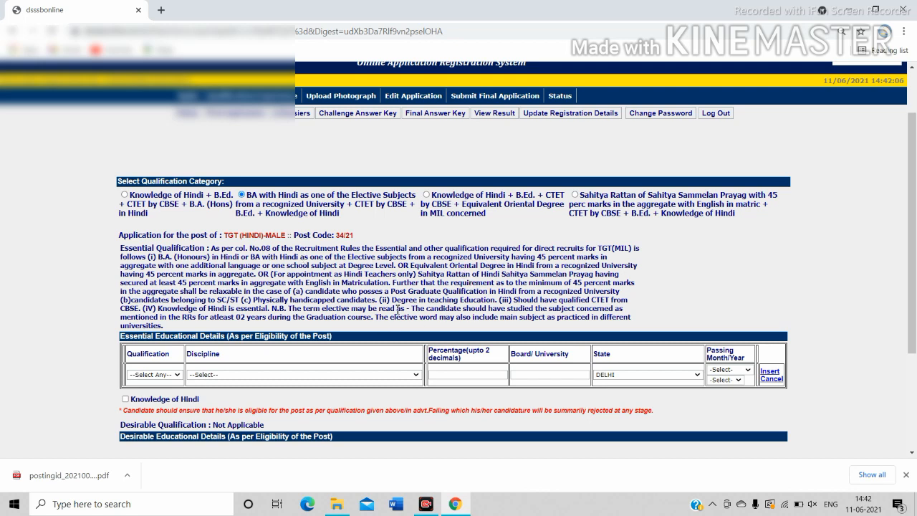
scroll(324, 313, down, 1)
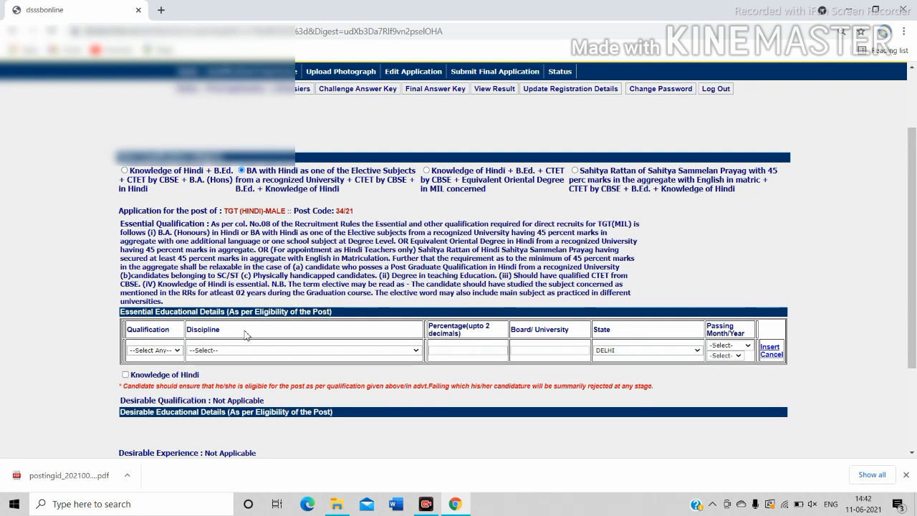
click(175, 350)
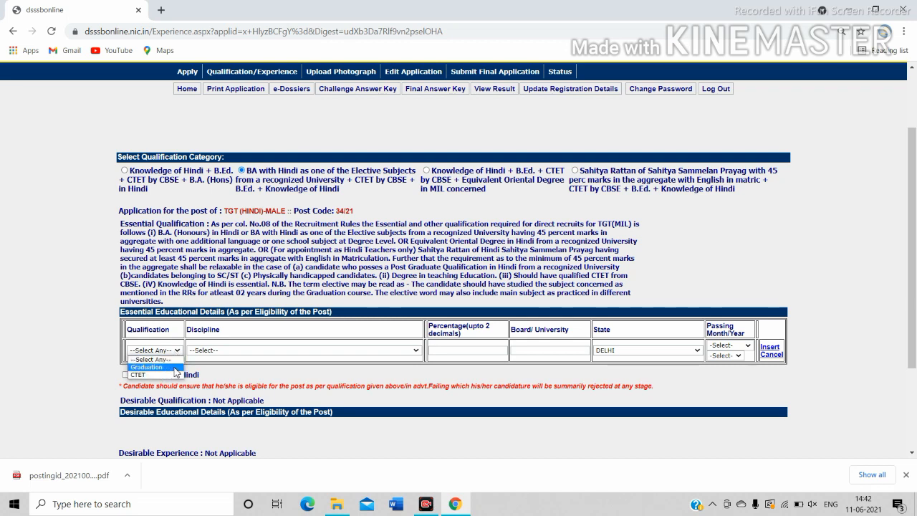
click(177, 368)
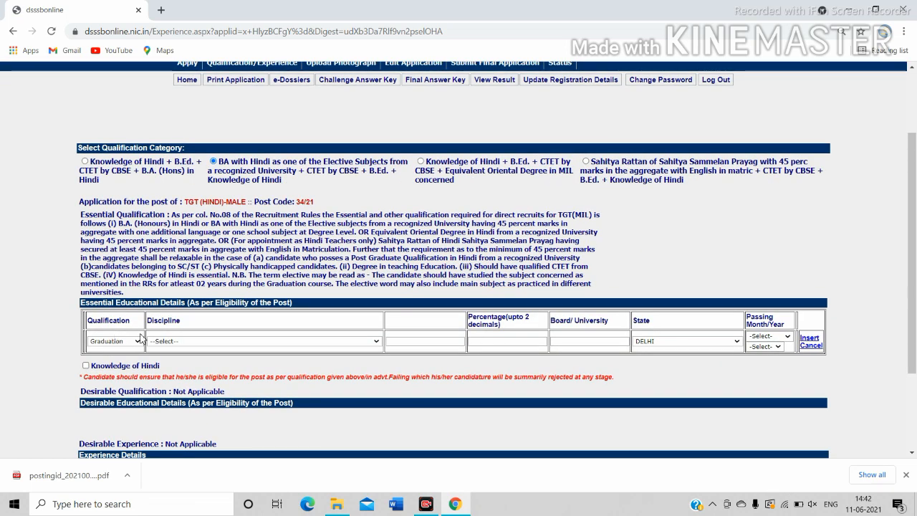
click(281, 342)
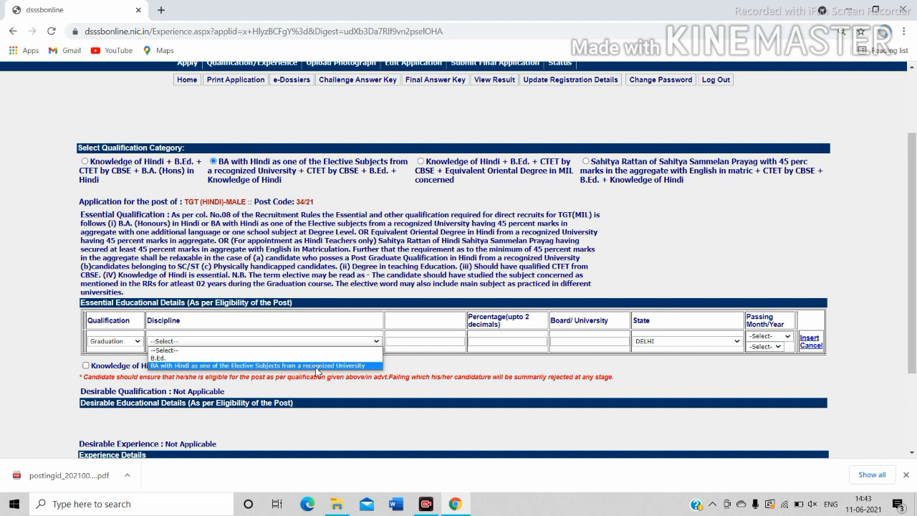
click(250, 366)
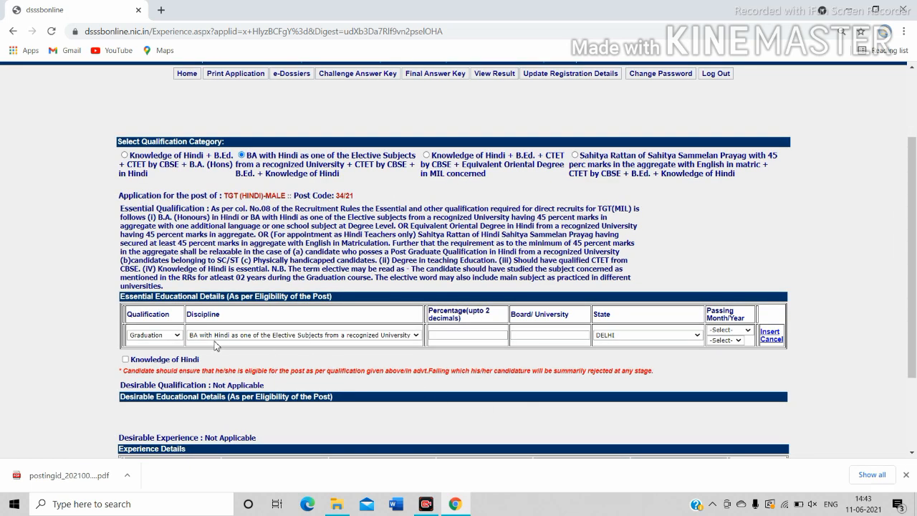
Enter 55.54 as the graduation percentage and CCS UNIVERSITY MEERUT as the board/university
click(451, 335)
text(55.54)
click(531, 335)
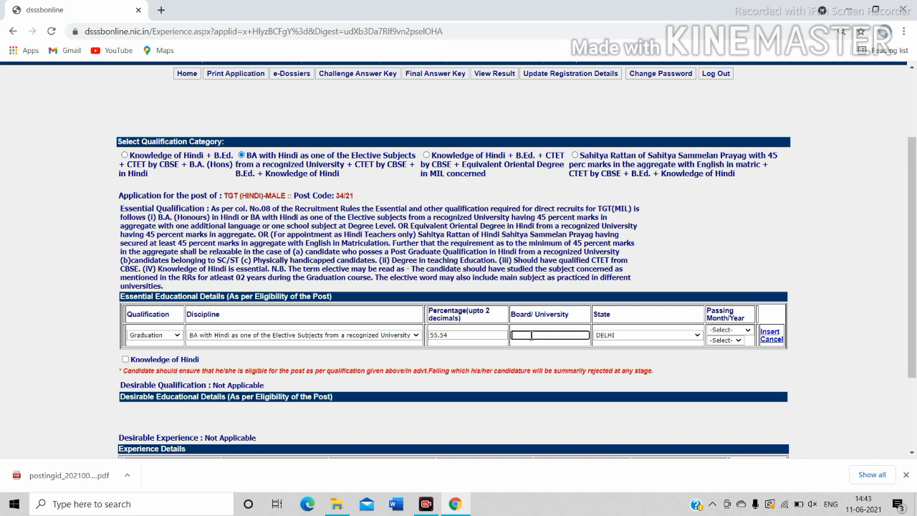
text(CCS)
text( UNIVERS)
text(ITY)
text( MEERTUT)
key(BackSpace)
key(BackSpace)
text(UT)
Set the state of the graduation entry to UTTAR PRADESH
click(633, 341)
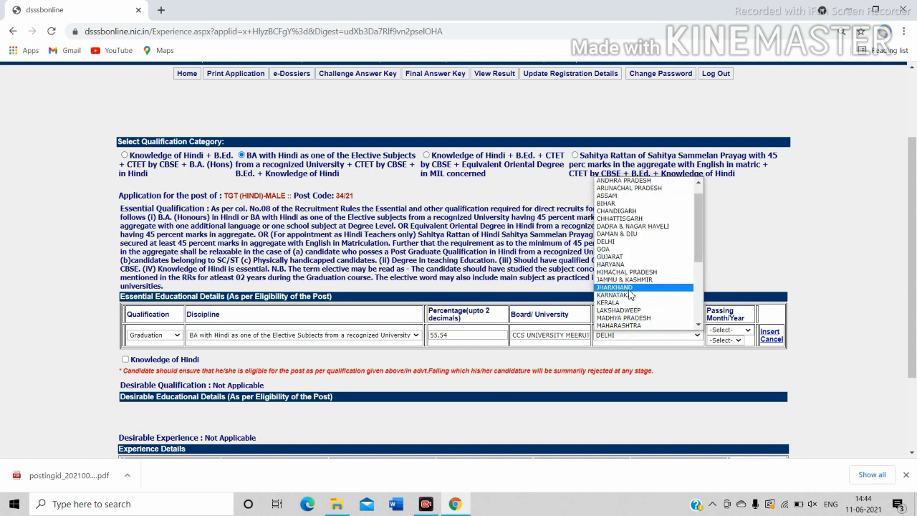
scroll(630, 294, down, 3)
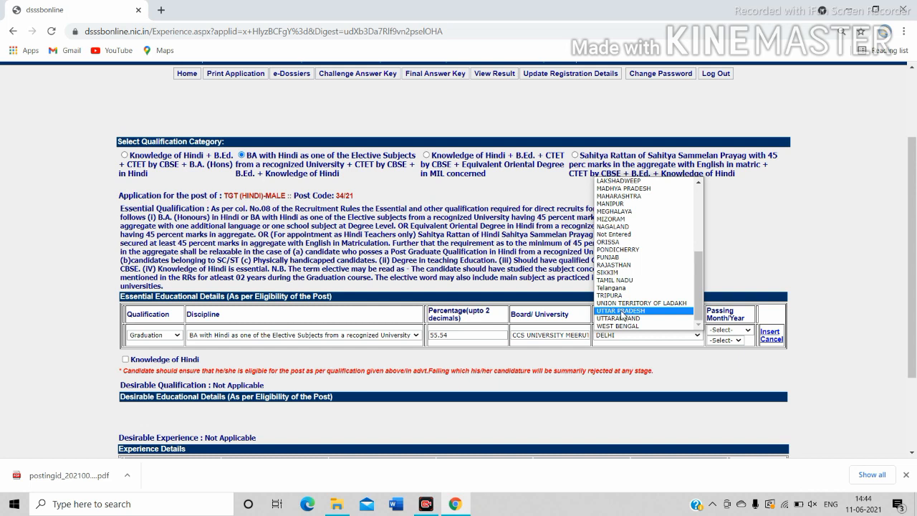
click(622, 311)
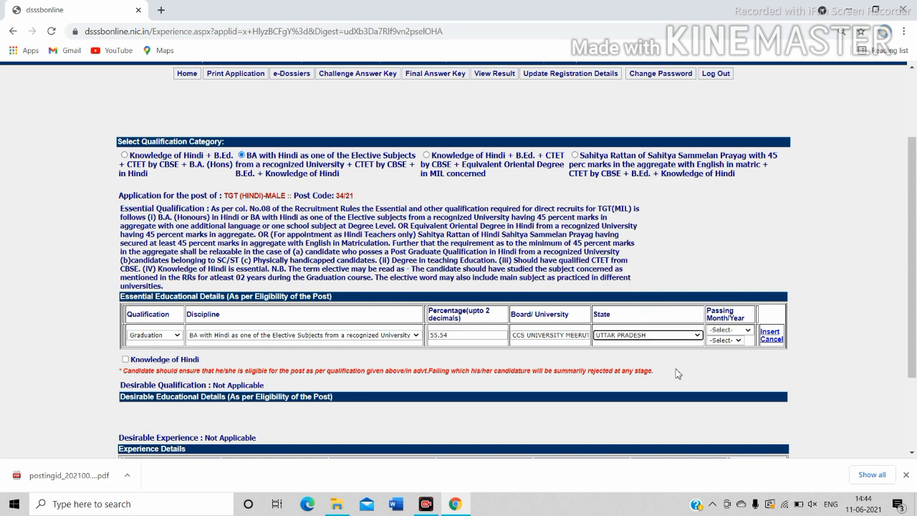
Set the graduation's passing month and year to June 2019 and insert the entry into the essential educational details
click(726, 331)
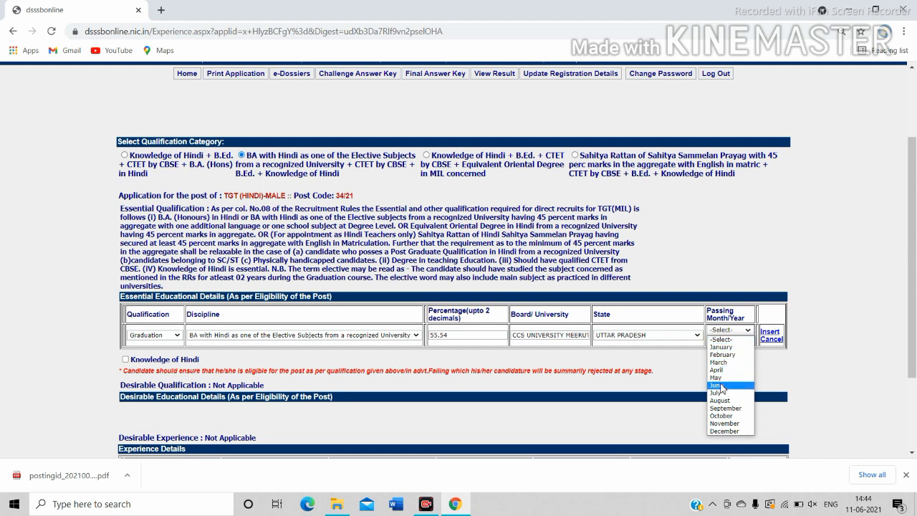
click(726, 386)
click(720, 342)
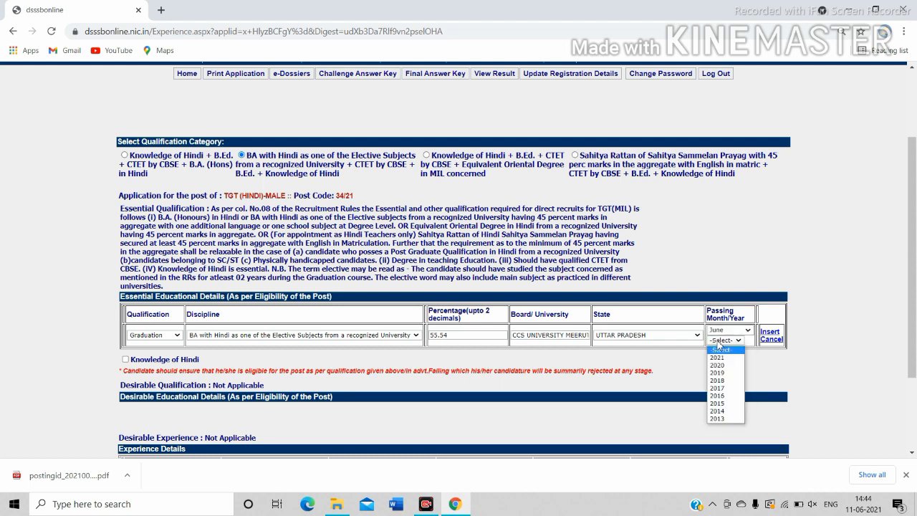
click(722, 377)
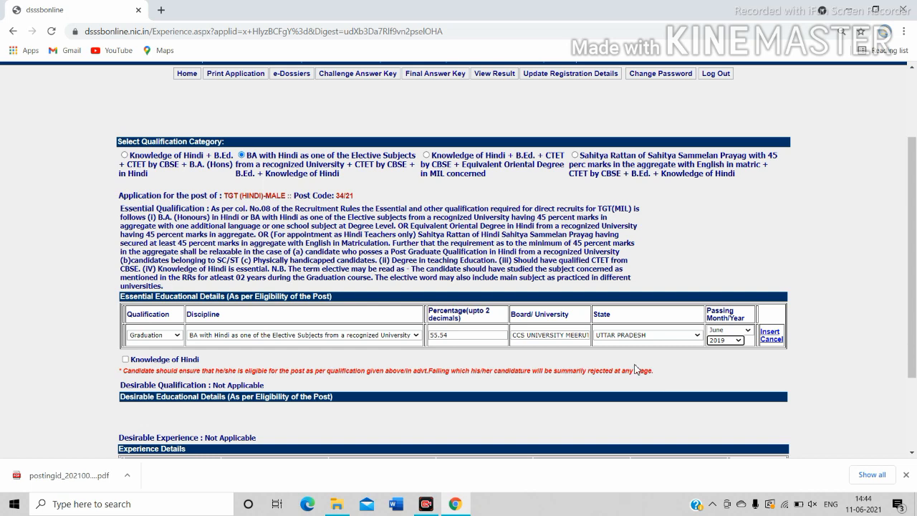
click(771, 333)
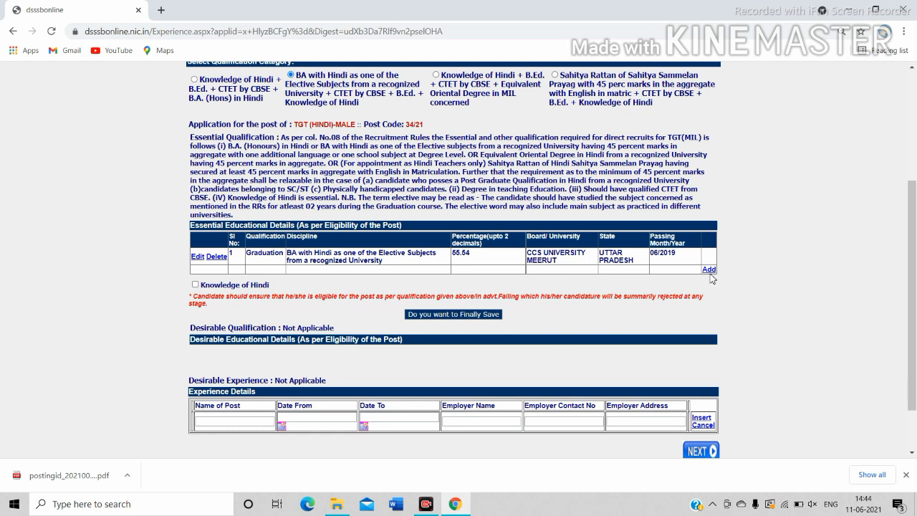
Add a second essential qualification entry with Graduation as the qualification and B.Ed. as the discipline
click(709, 272)
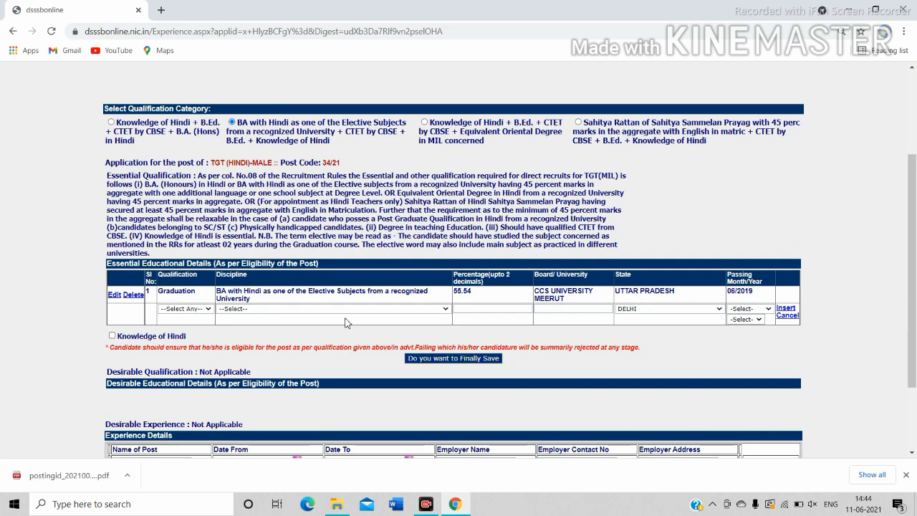
click(193, 311)
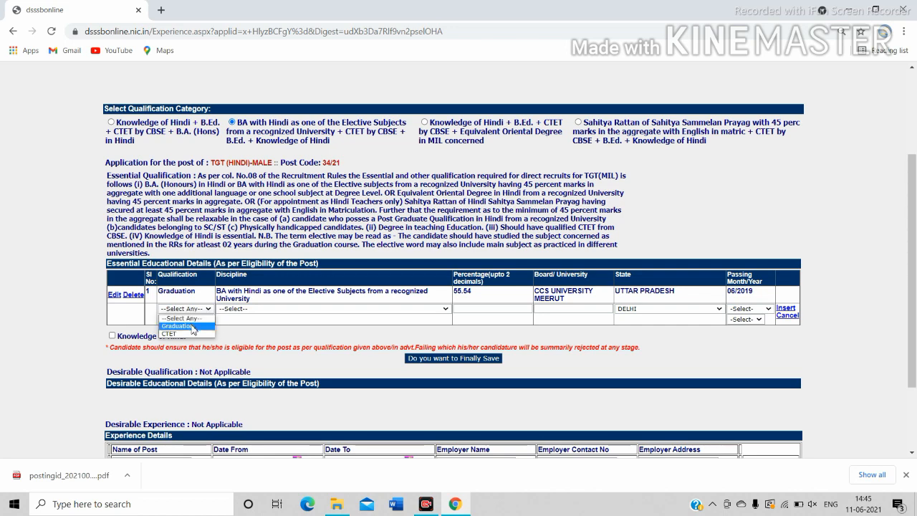
click(193, 327)
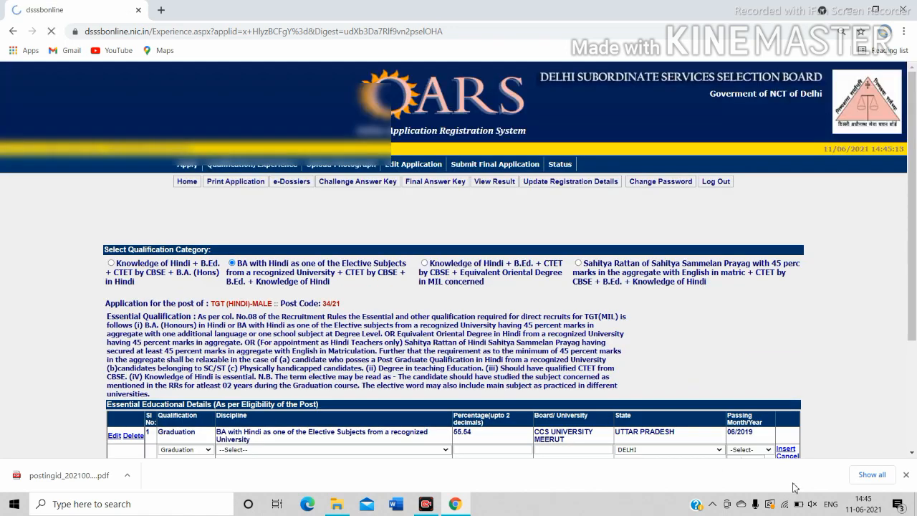
scroll(222, 236, down, 3)
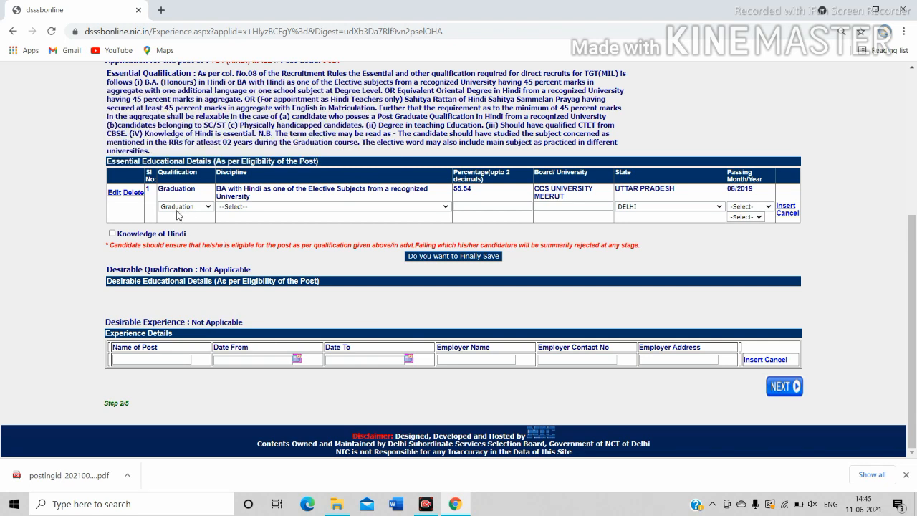
click(293, 212)
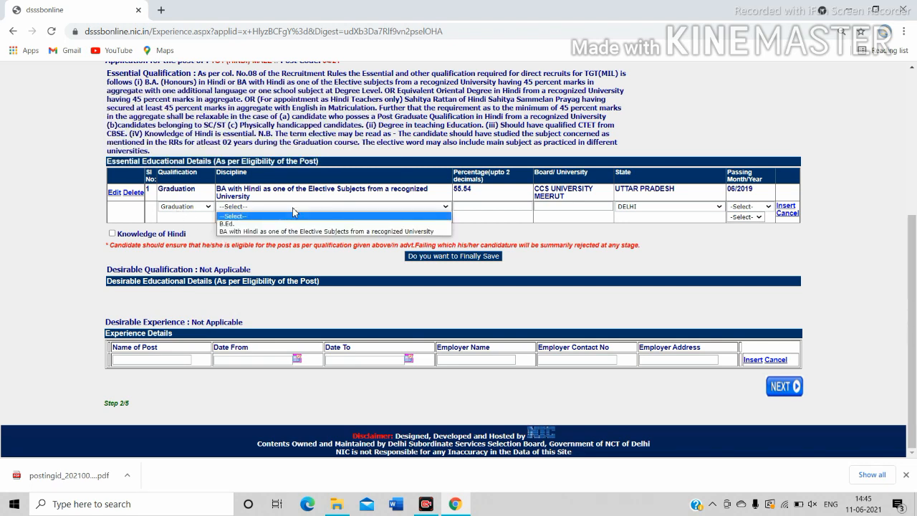
click(242, 224)
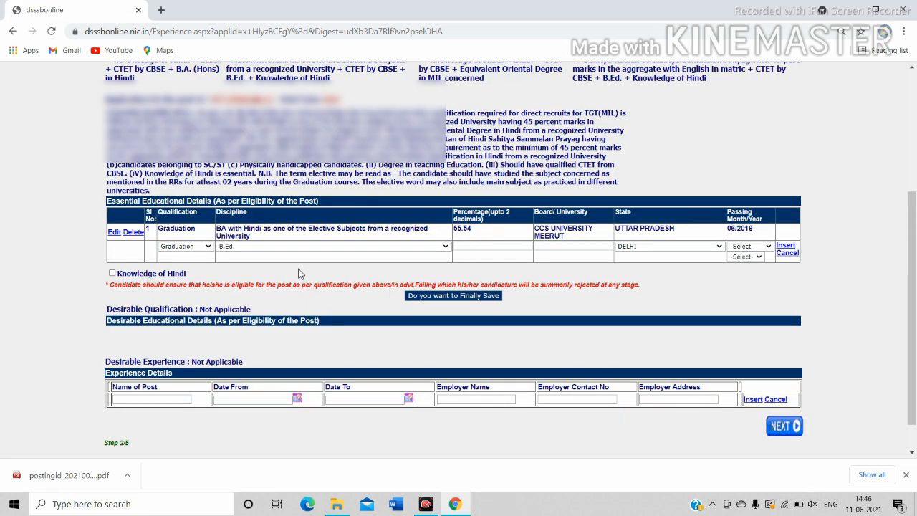
Fill in the B.Ed. entry with percentage 78.88, board/university NIEPID RC NOIDA and state UTTAR PRADESH
click(467, 248)
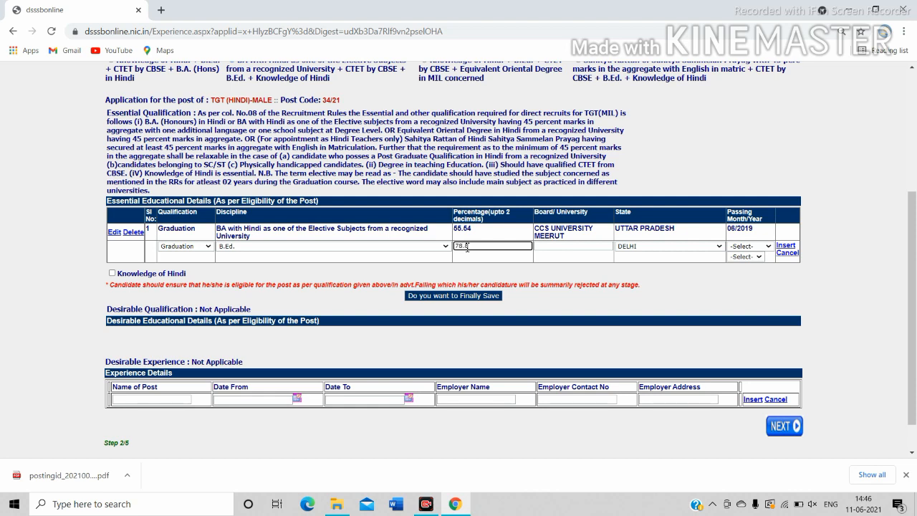
click(562, 247)
text(NIEPID RC NOIDA)
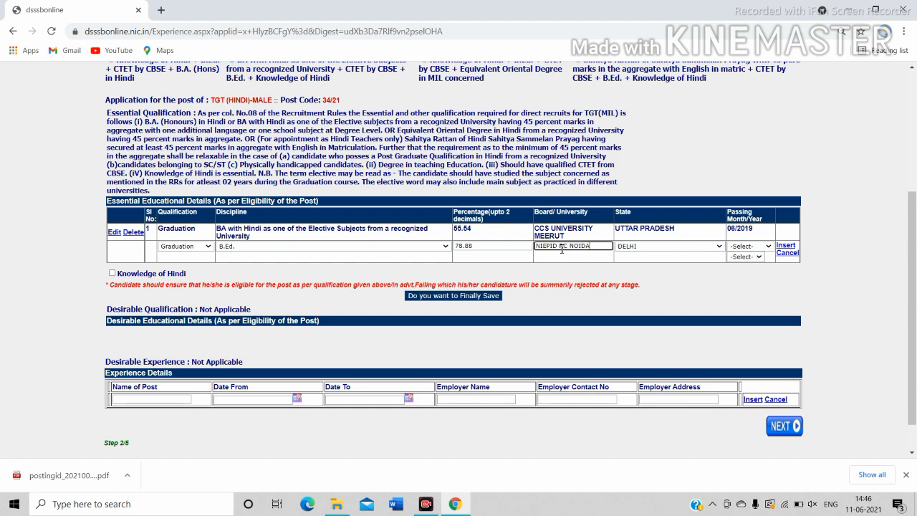
click(656, 247)
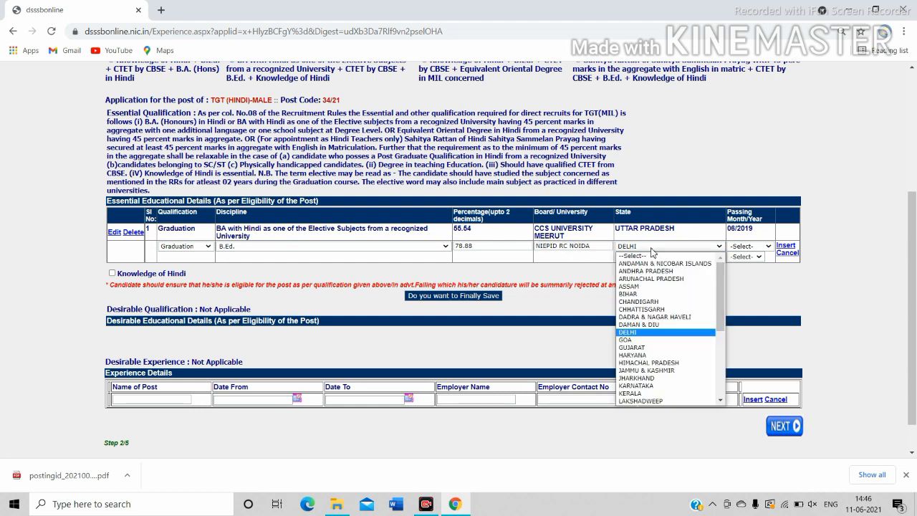
scroll(656, 326, down, 5)
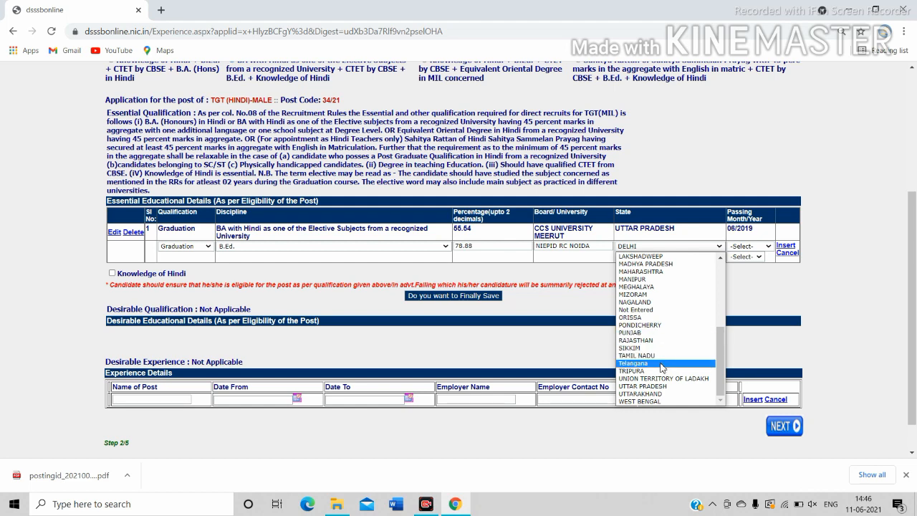
click(647, 388)
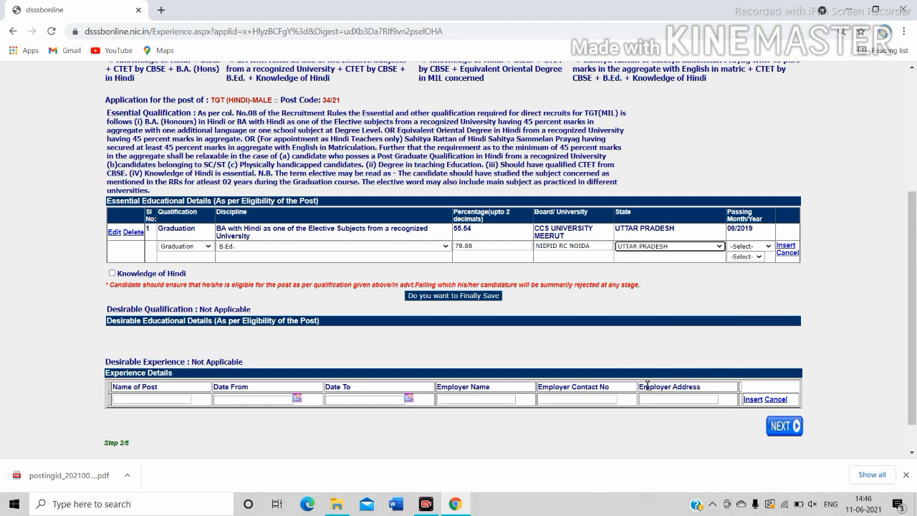
Set the B.Ed. passing month and year to January 2017 and insert the entry
click(745, 247)
click(746, 264)
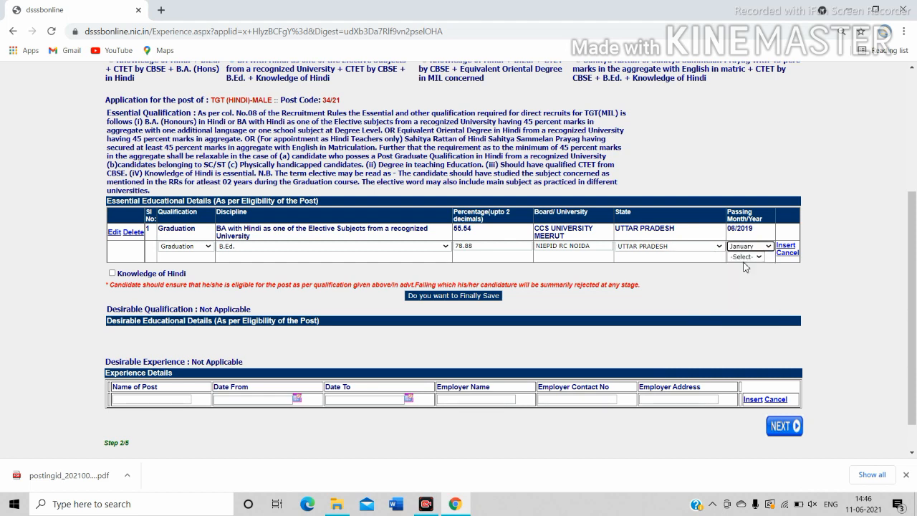
click(743, 257)
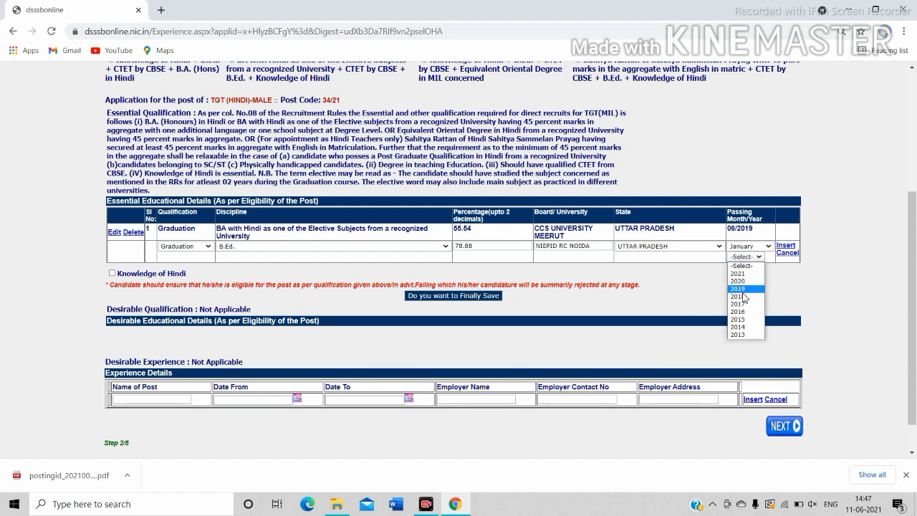
click(739, 305)
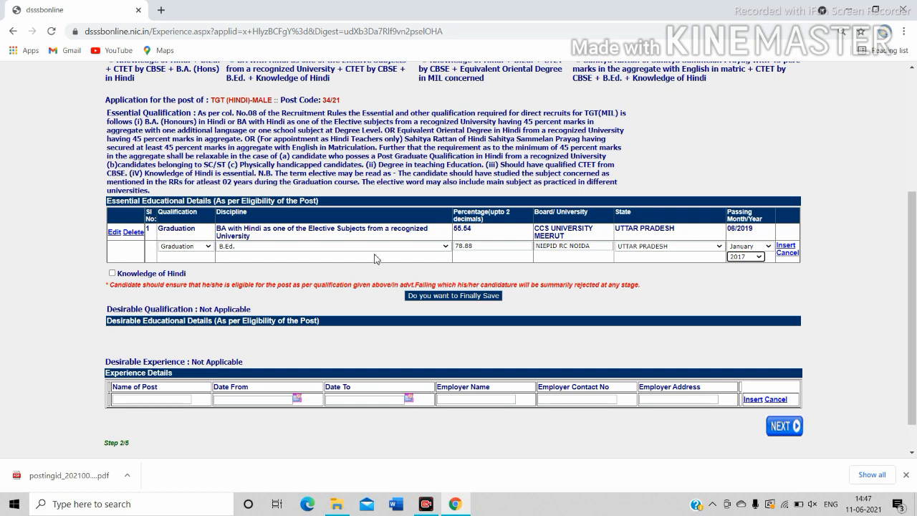
click(788, 248)
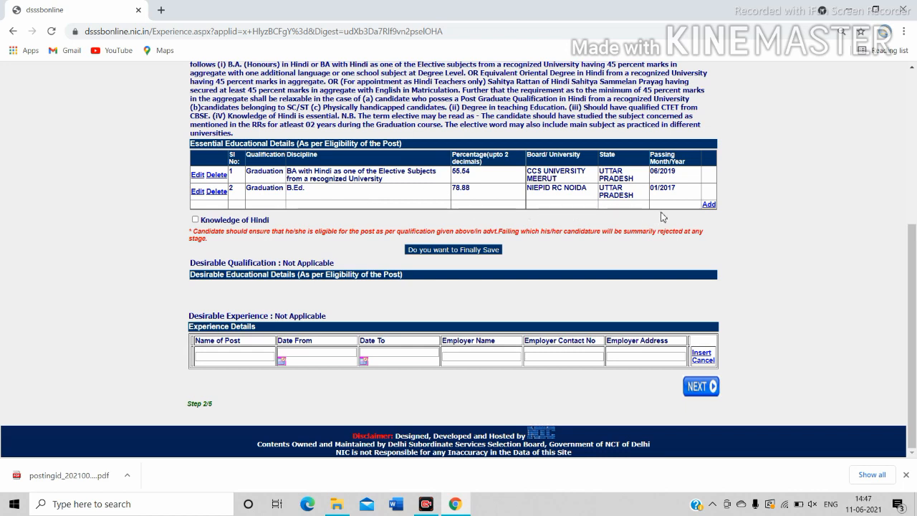
Add a third essential qualification entry with CTET as the qualification and CTET by CBSE as the discipline
click(708, 205)
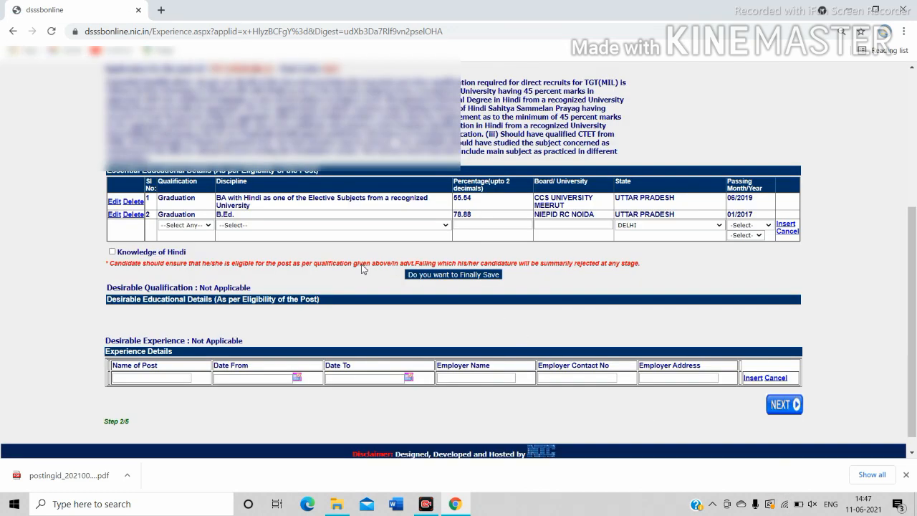
click(185, 226)
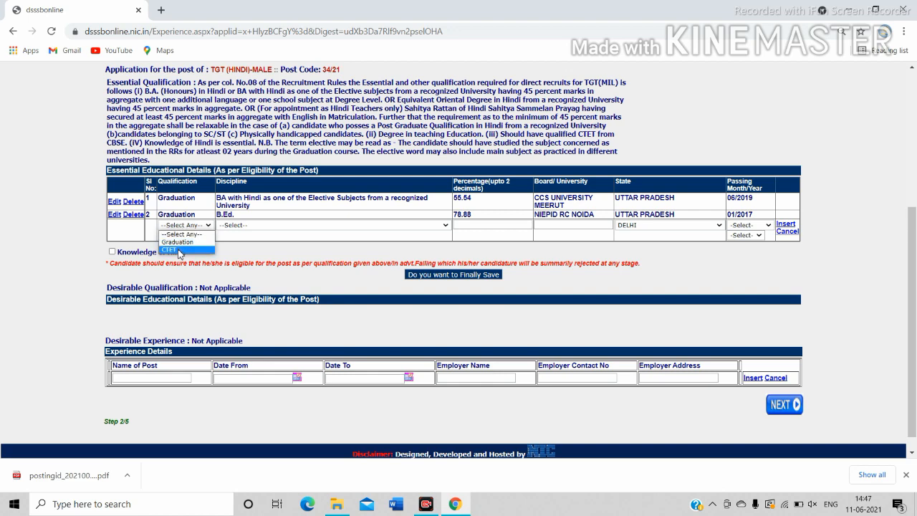
click(179, 250)
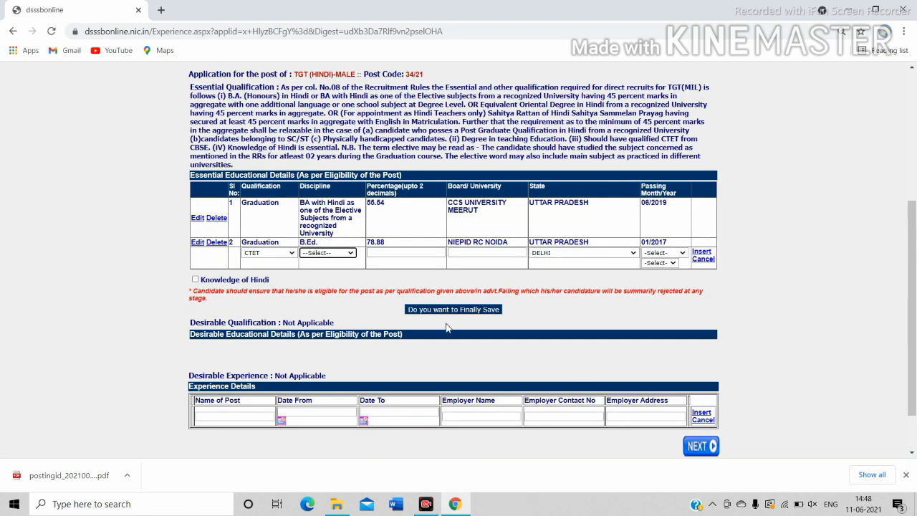
click(338, 254)
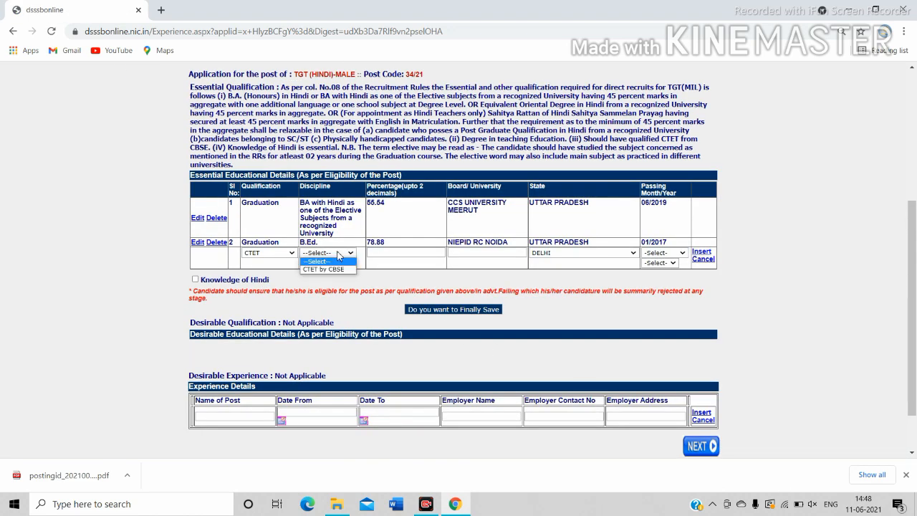
click(332, 271)
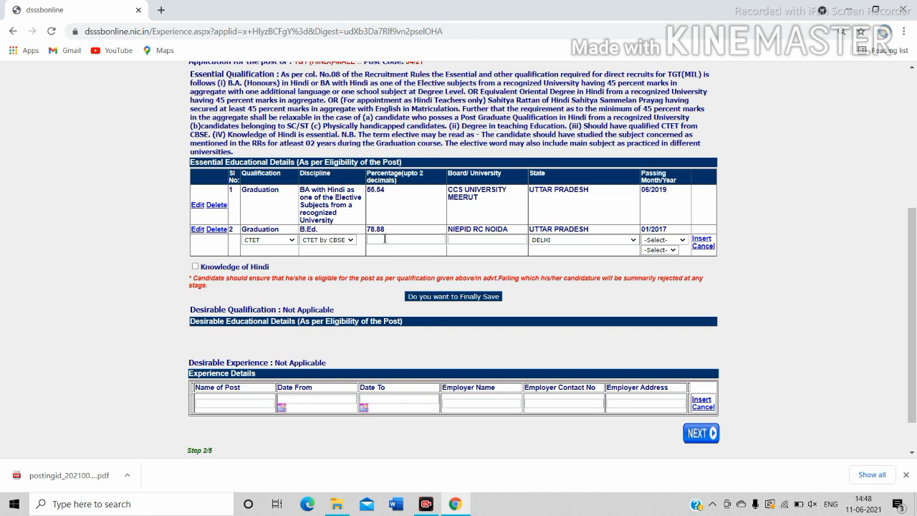
Enter 74.00 as the CTET percentage and CBSE as its board/university
click(386, 239)
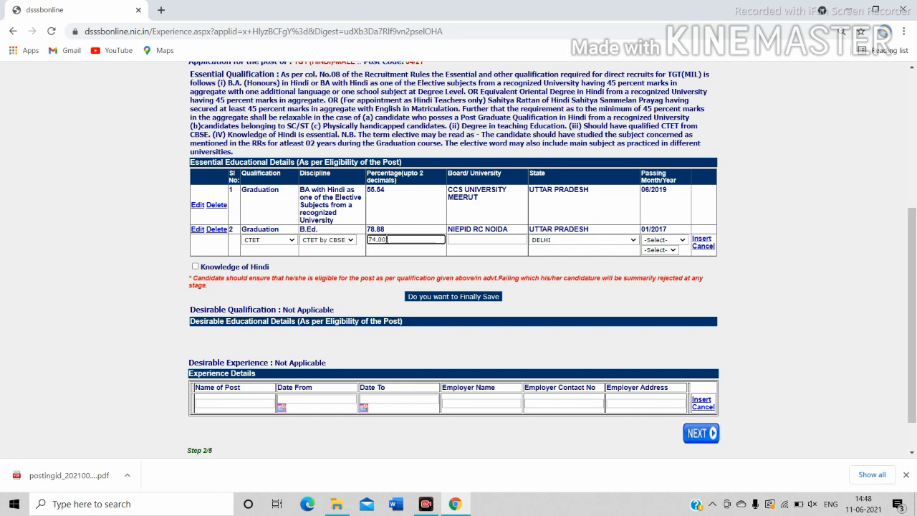
click(464, 239)
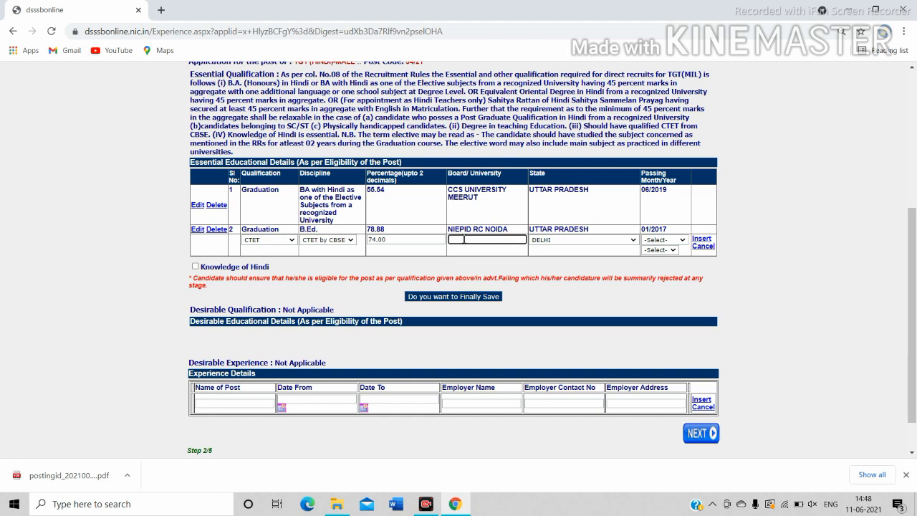
text(CBSE)
Set the CTET passing month and year to February 2021 and insert the entry
click(658, 242)
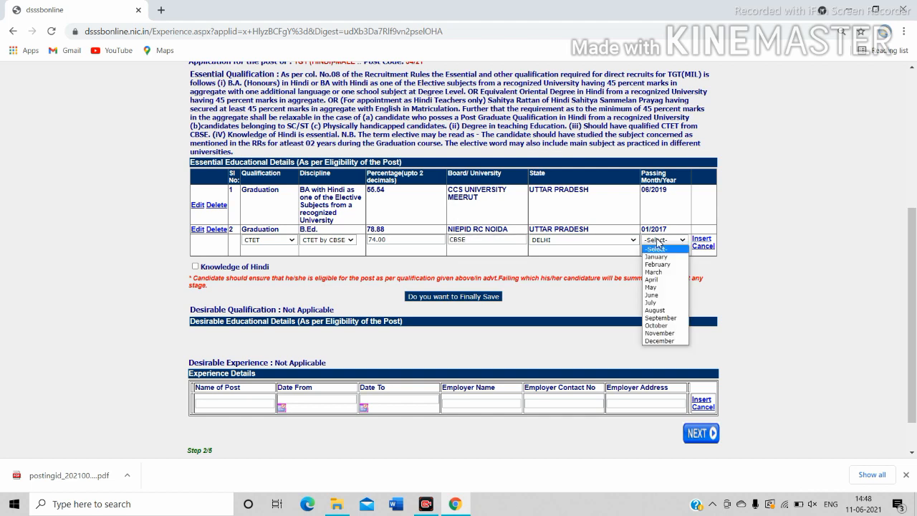
click(659, 266)
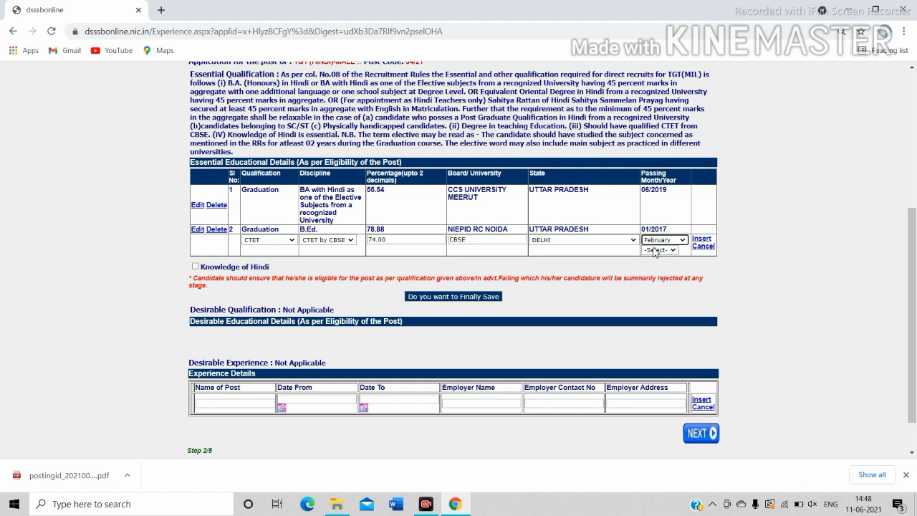
click(660, 249)
click(653, 269)
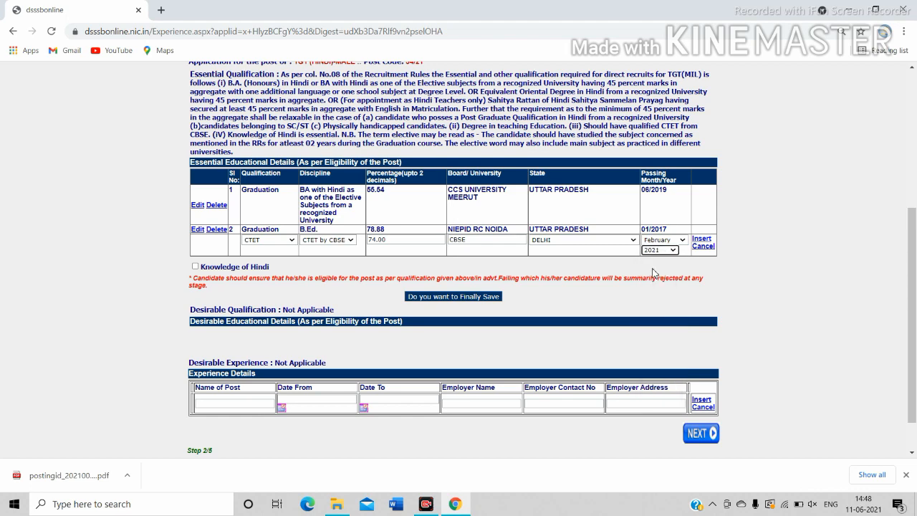
click(702, 241)
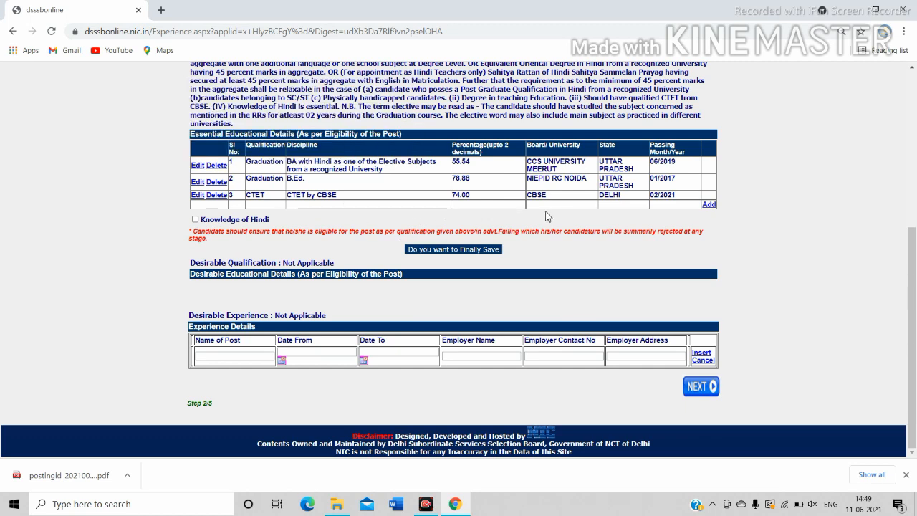
Declare Knowledge of Hindi and finally save the essential educational details
click(196, 219)
click(445, 250)
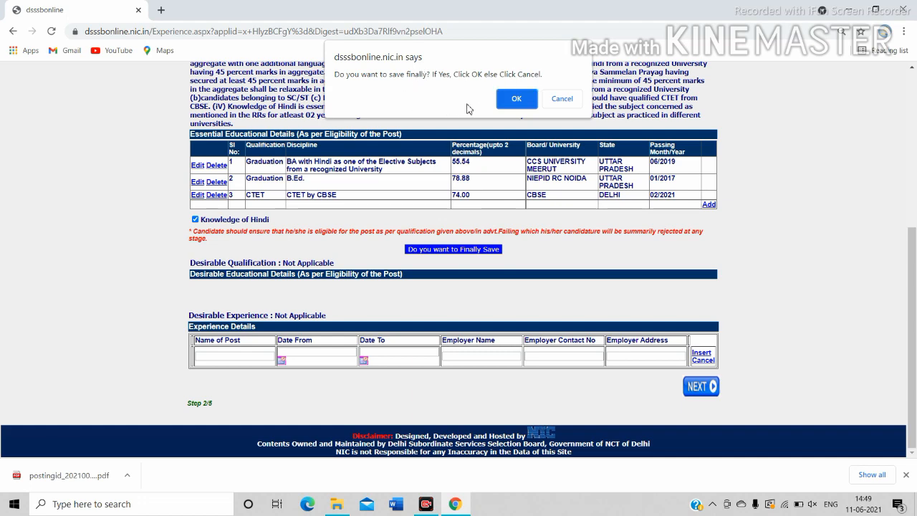
click(517, 99)
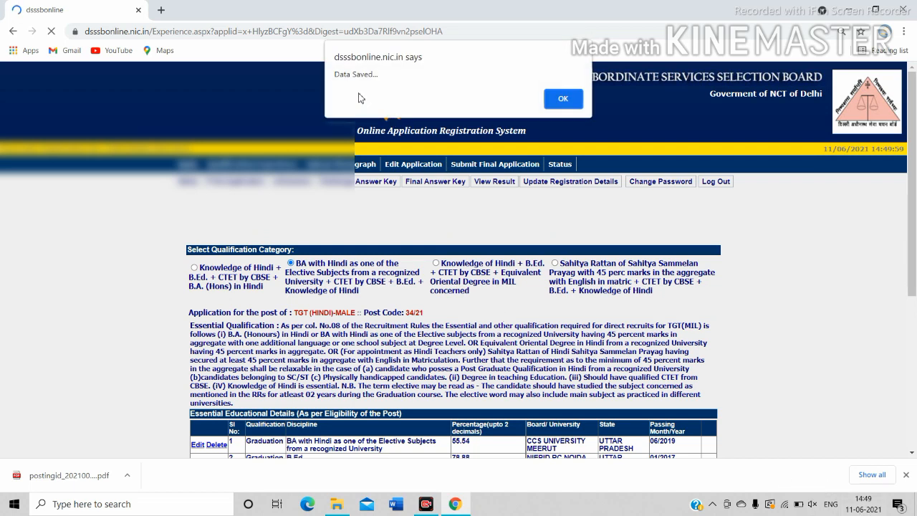
click(563, 98)
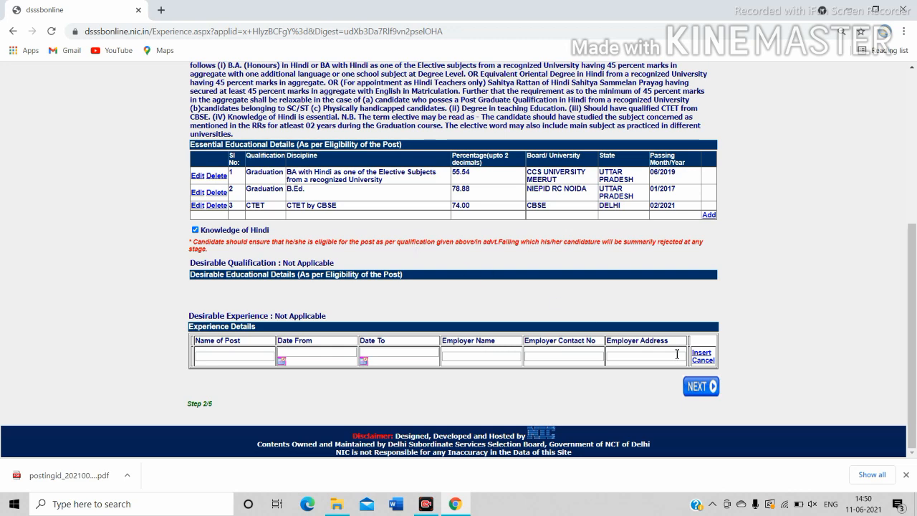
Proceed to the application summary without adding experience and review the personal details and educational qualifications
click(699, 387)
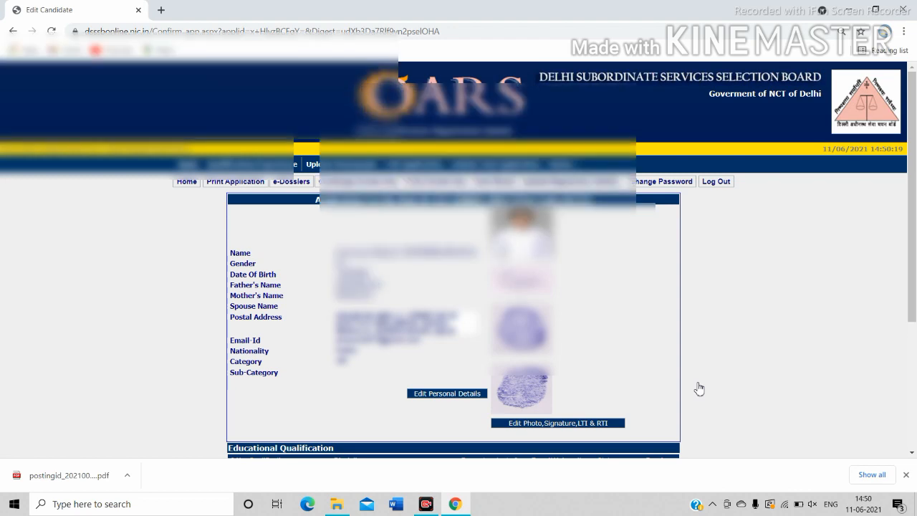
scroll(699, 389, down, 3)
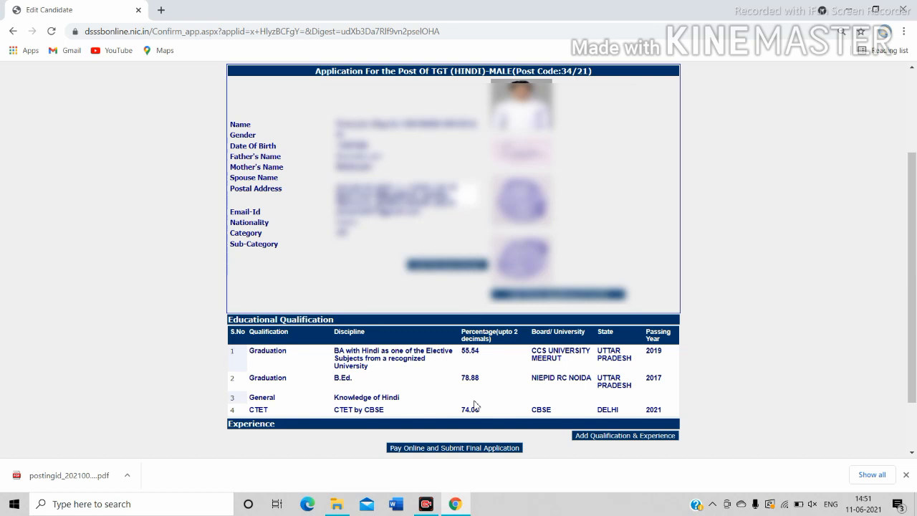
Start the online fee payment for the TGT (HINDI)-MALE application and accept the e-Payment terms and conditions
click(474, 448)
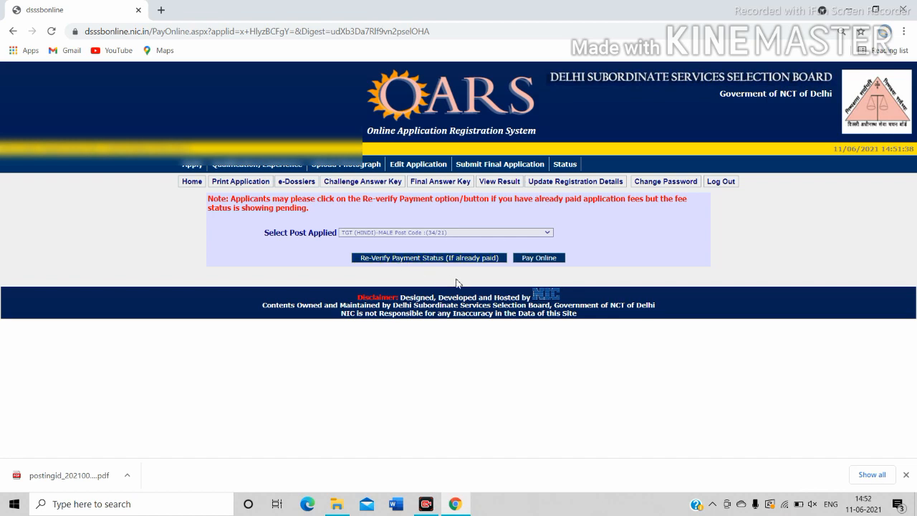
click(541, 263)
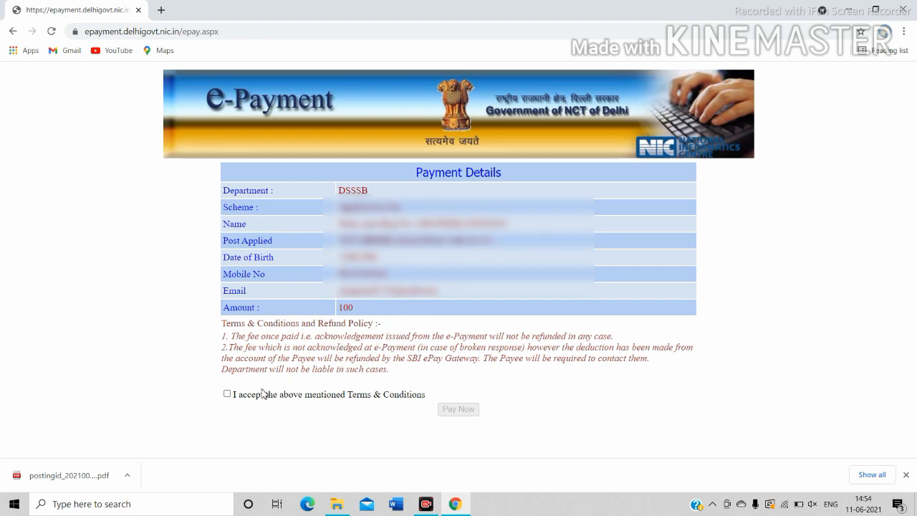
click(227, 395)
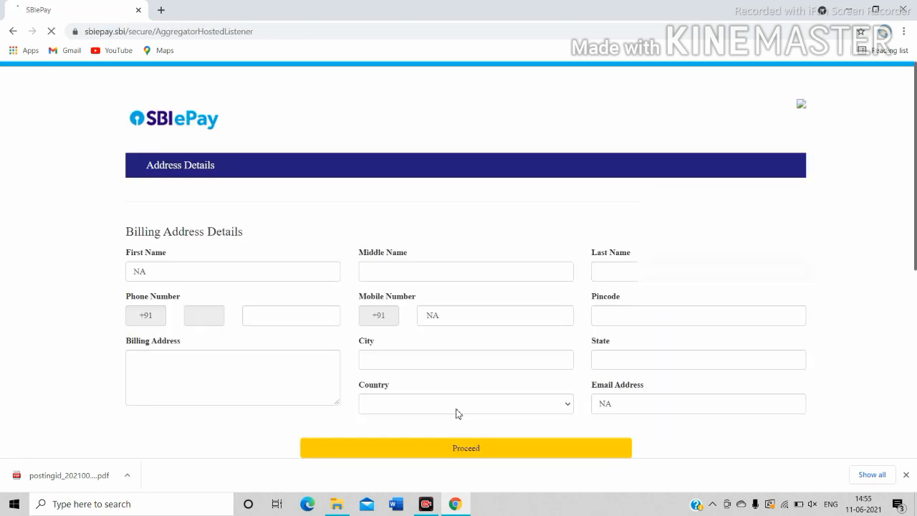
Fill in the debit card number, expiry date, CVV and cardholder name, and submit the application fee payment
scroll(459, 414, down, 1)
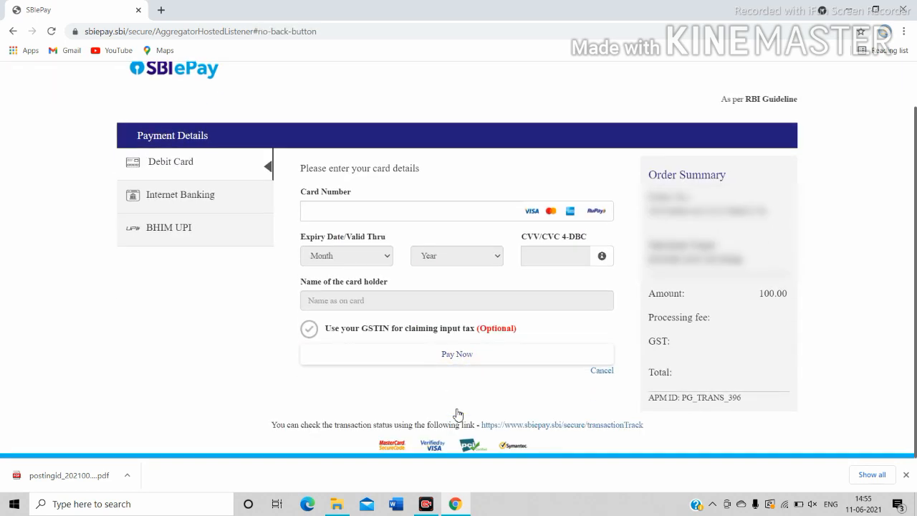
scroll(459, 414, up, 1)
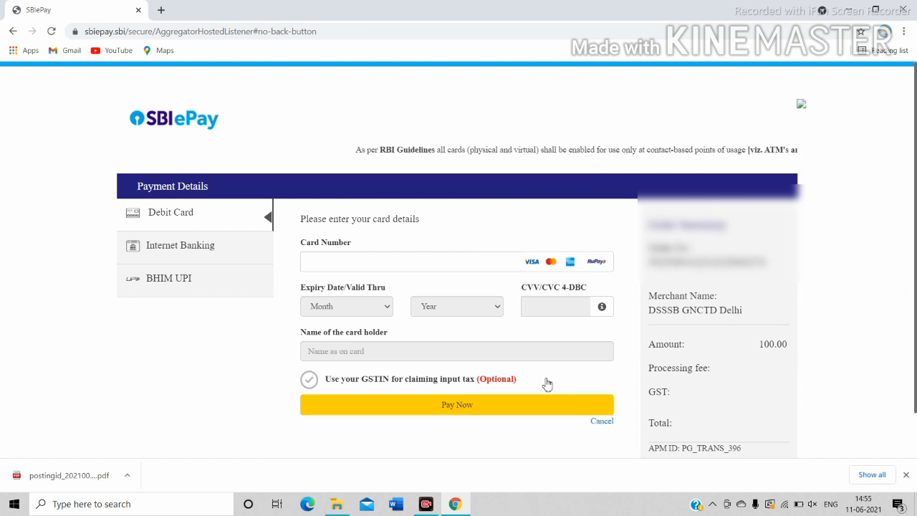
scroll(547, 382, down, 1)
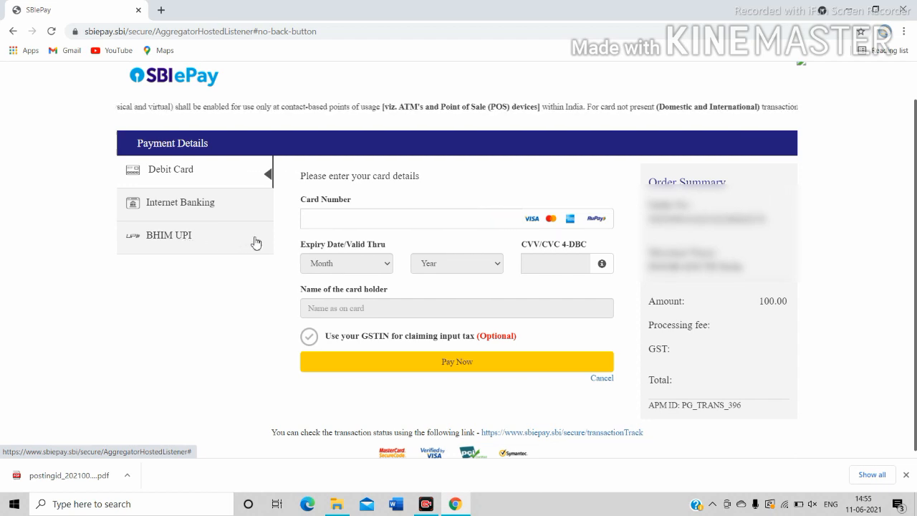
click(359, 222)
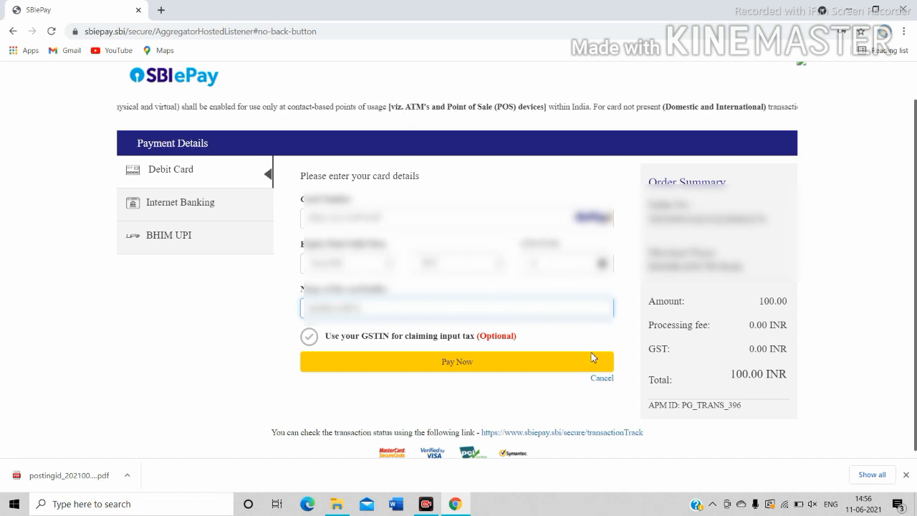
click(453, 364)
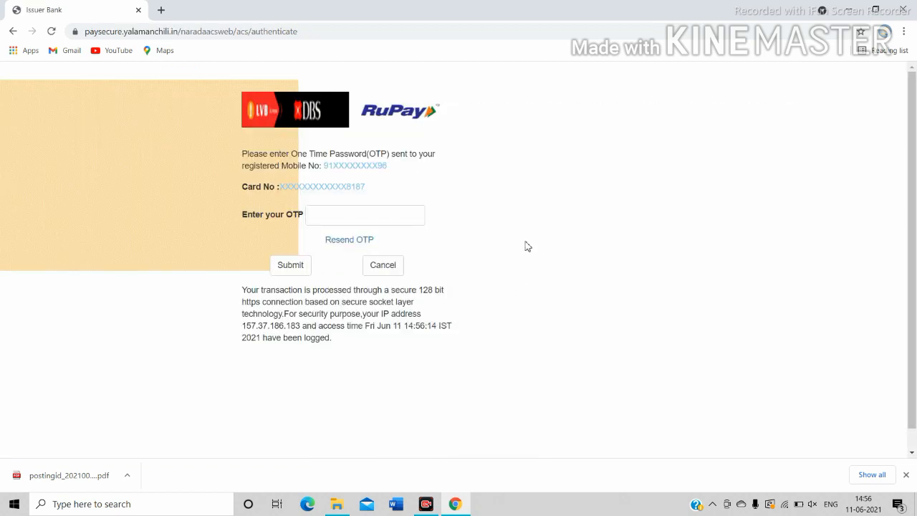
Enter the one-time password on the bank's authentication page and submit it to authorise the payment
click(375, 217)
text(•••••)
click(285, 266)
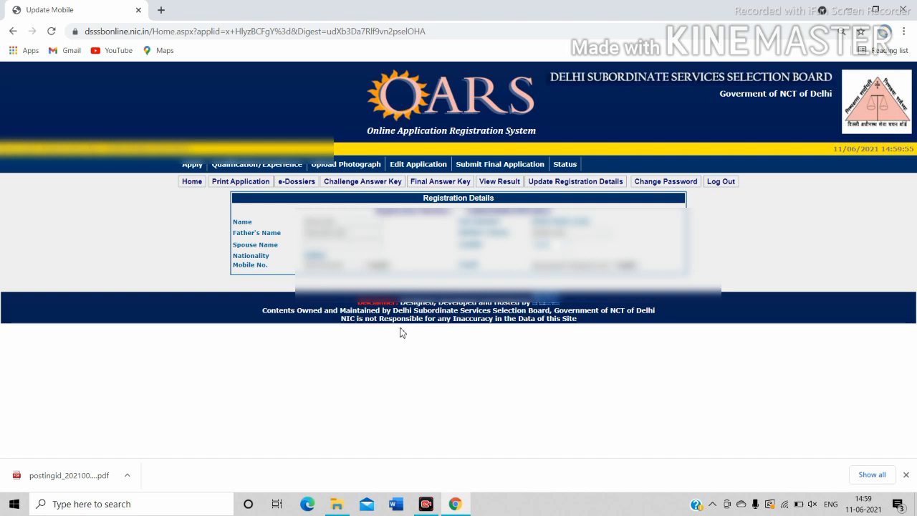
Reopen the final application for TGT (HINDI)-MALE Post Code (34/21) and proceed to its online payment and submission page
click(493, 166)
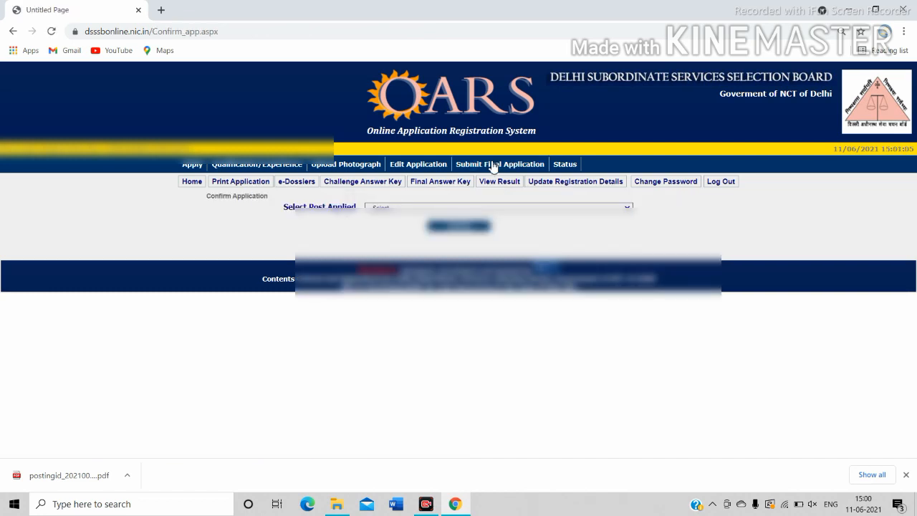
click(408, 209)
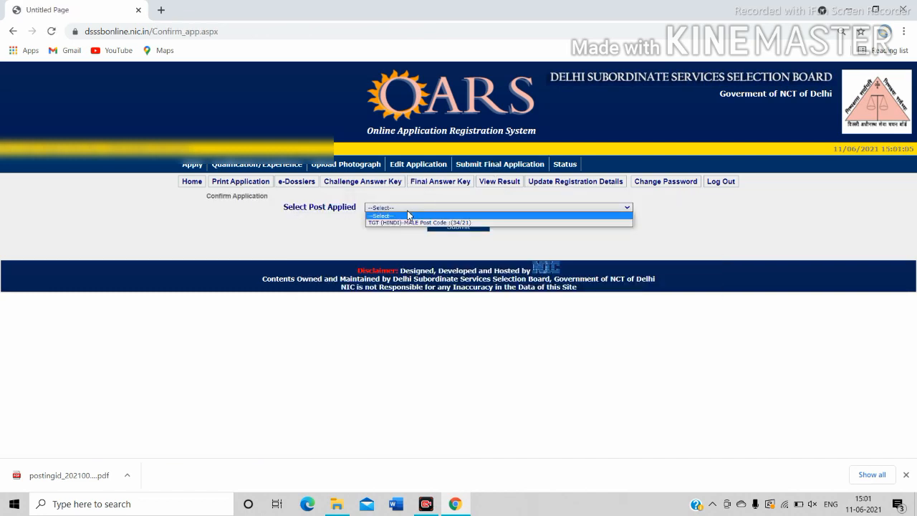
click(392, 223)
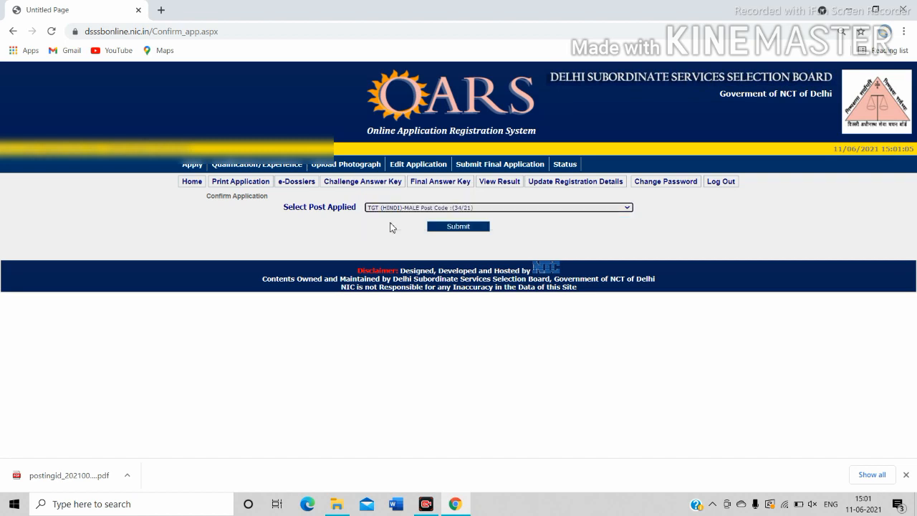
click(431, 226)
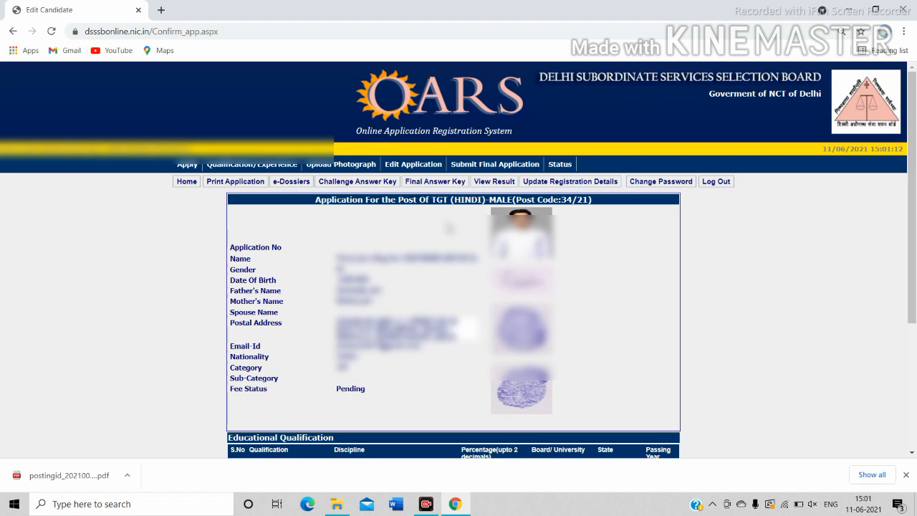
scroll(447, 227, down, 3)
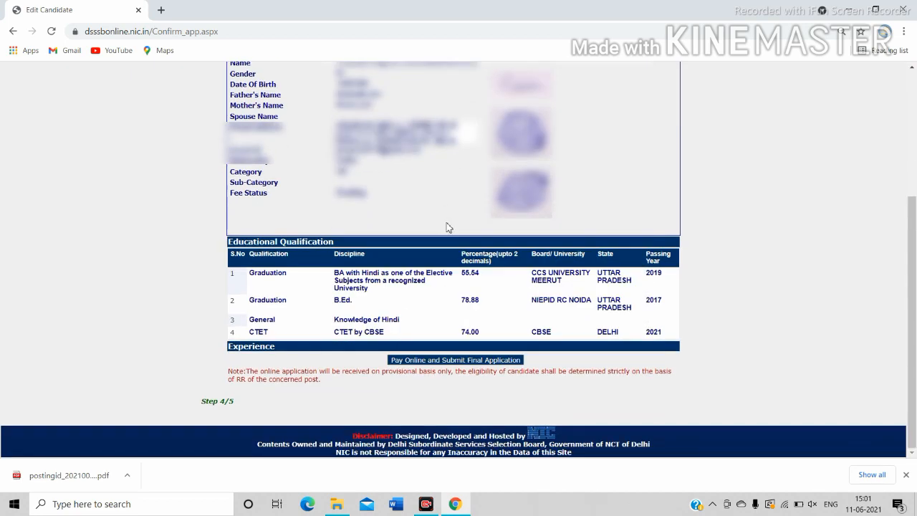
click(451, 361)
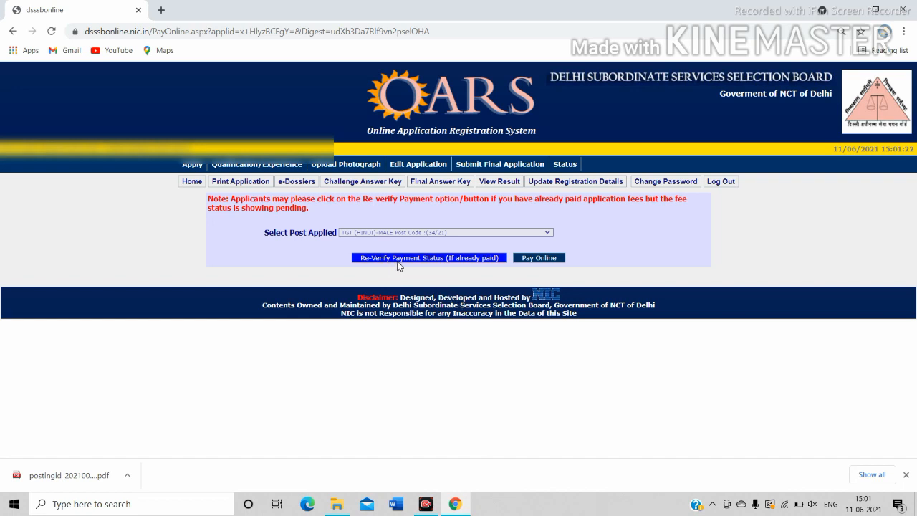
Re-verify the already paid fee, certifying that the payee details are correct and checking the payment status
click(432, 260)
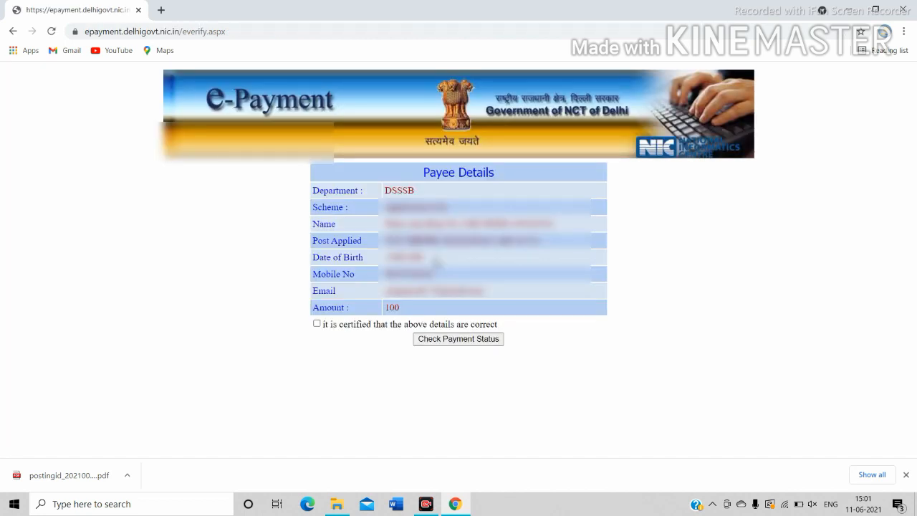
click(317, 324)
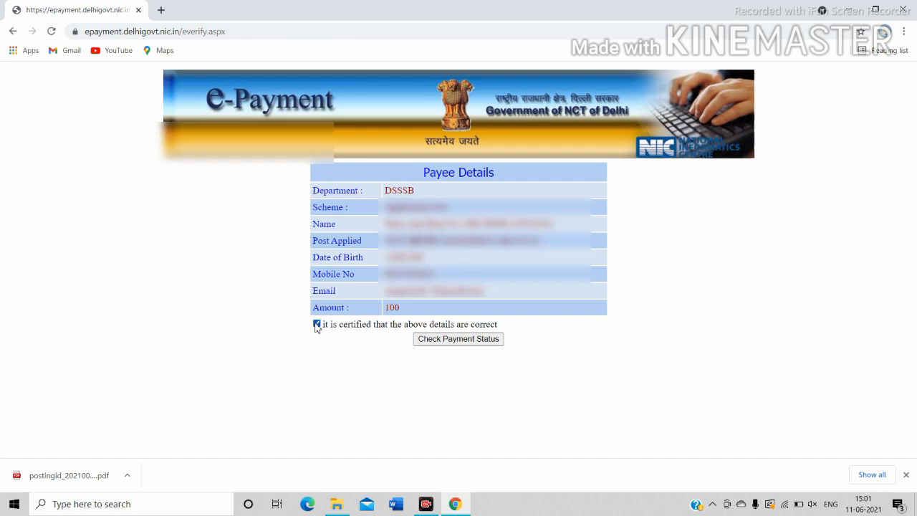
click(457, 340)
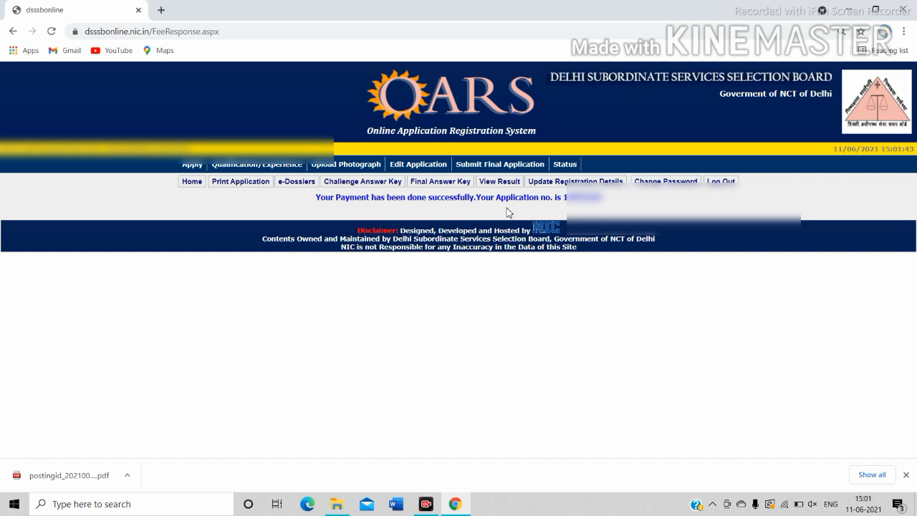
Look up the application status for the post TGT (HINDI)-MALE Post Code (34/21)
click(567, 166)
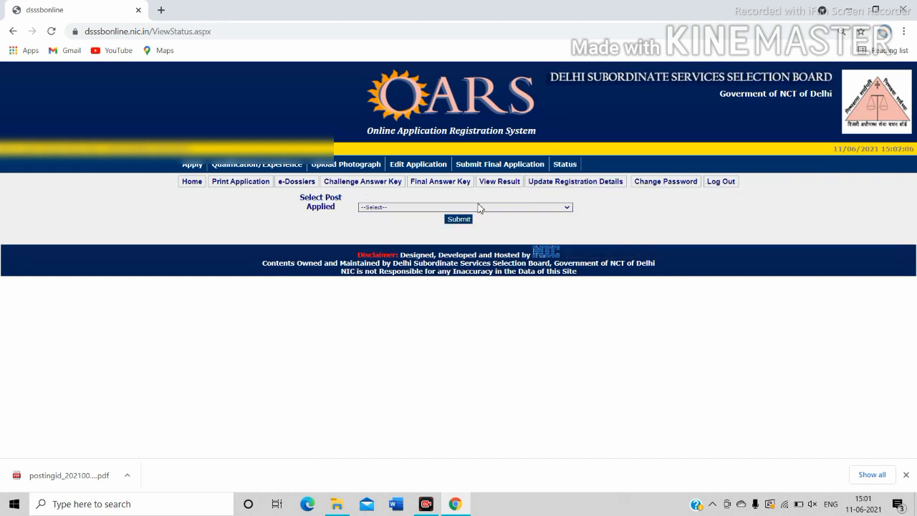
click(480, 208)
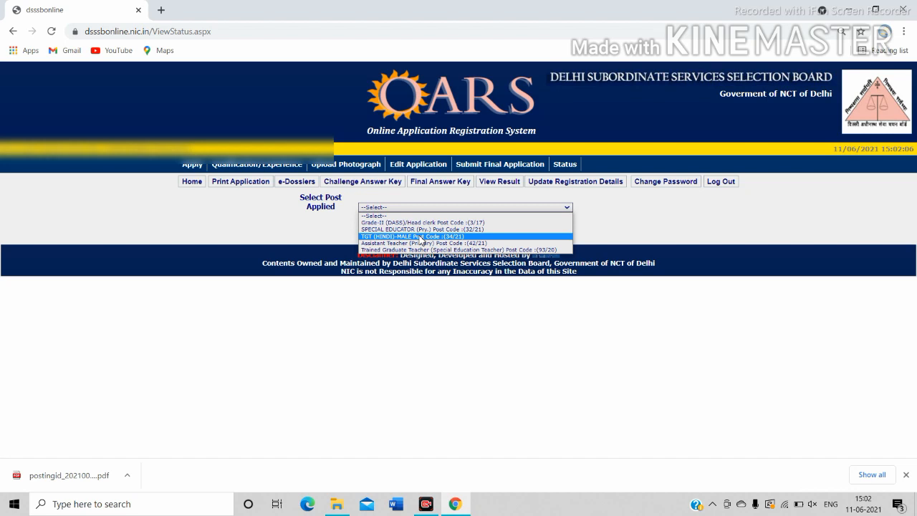
click(422, 236)
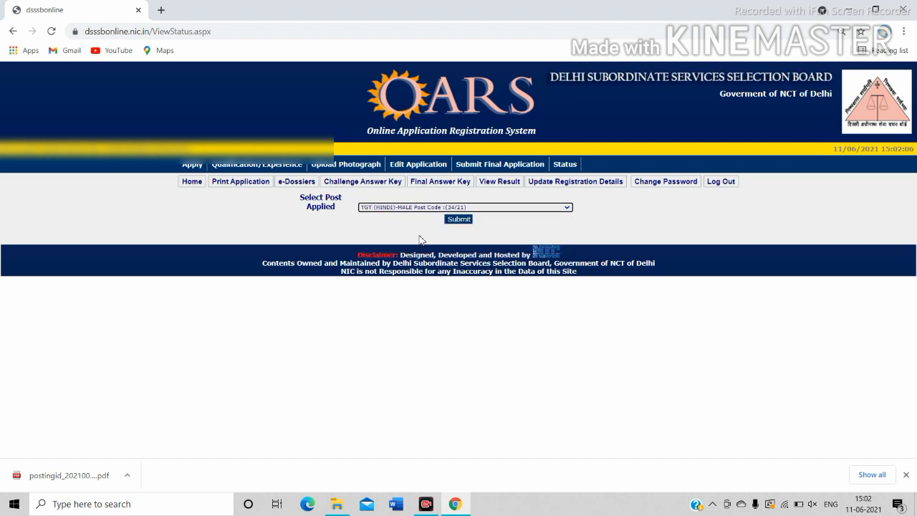
click(459, 221)
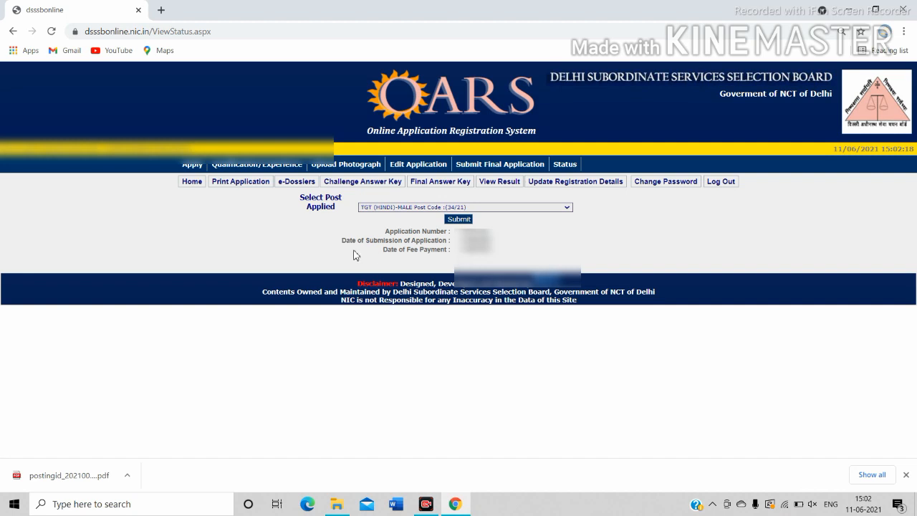
Open the printable application for TGT (HINDI)-MALE Post Code (34/21) and examine its fee status and educational qualifications
click(242, 183)
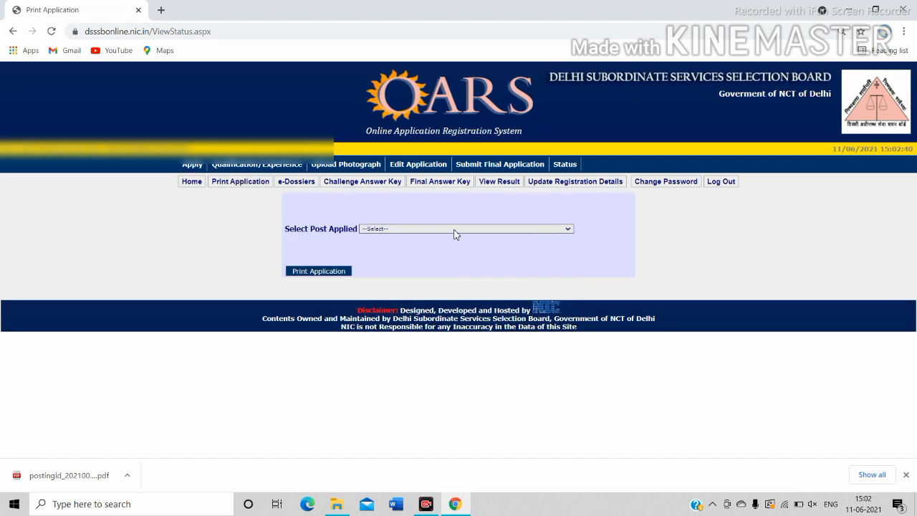
click(455, 230)
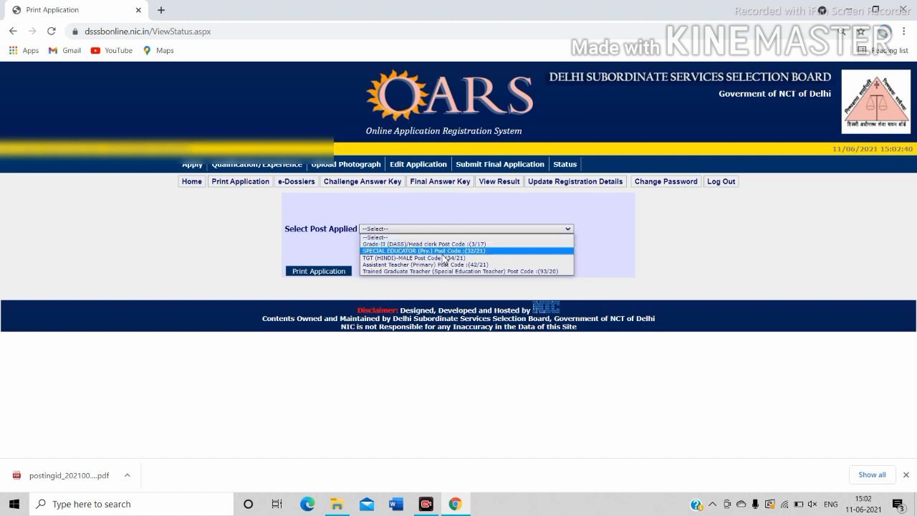
click(441, 258)
click(334, 272)
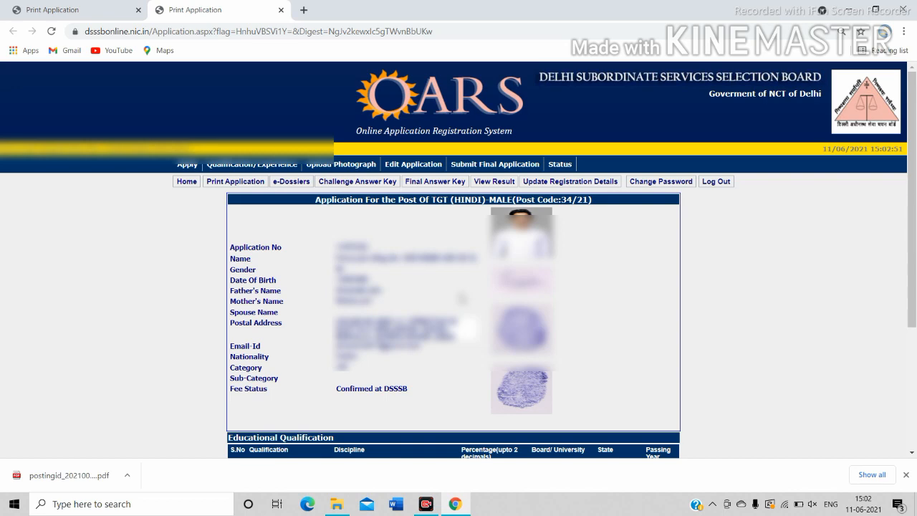
scroll(462, 297, down, 3)
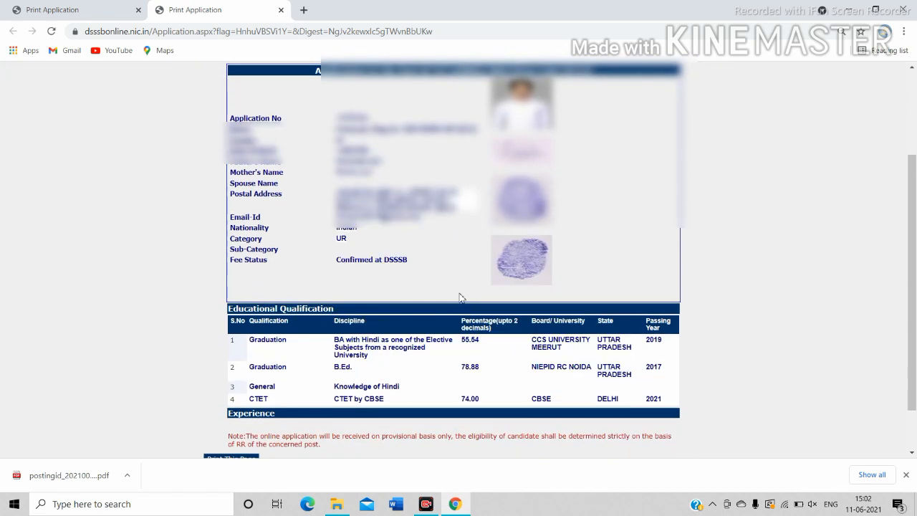
scroll(461, 298, down, 1)
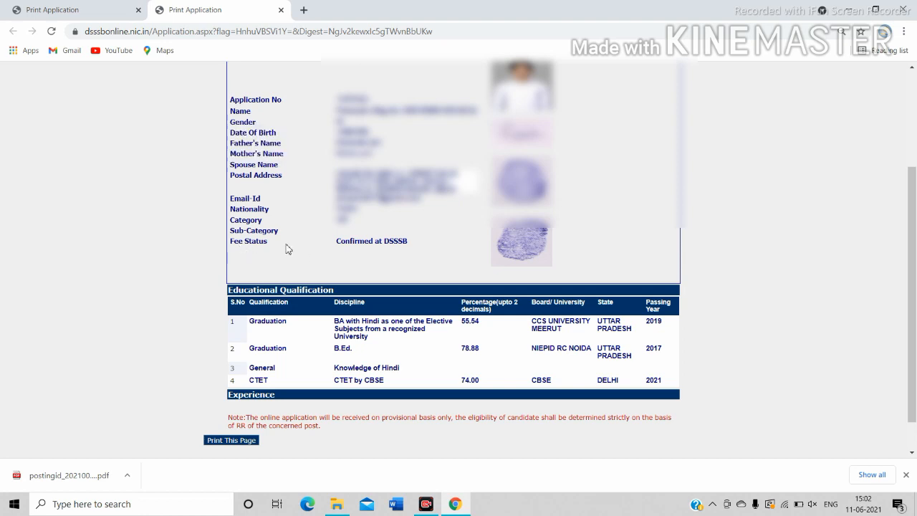
drag(336, 242, 419, 246)
click(419, 247)
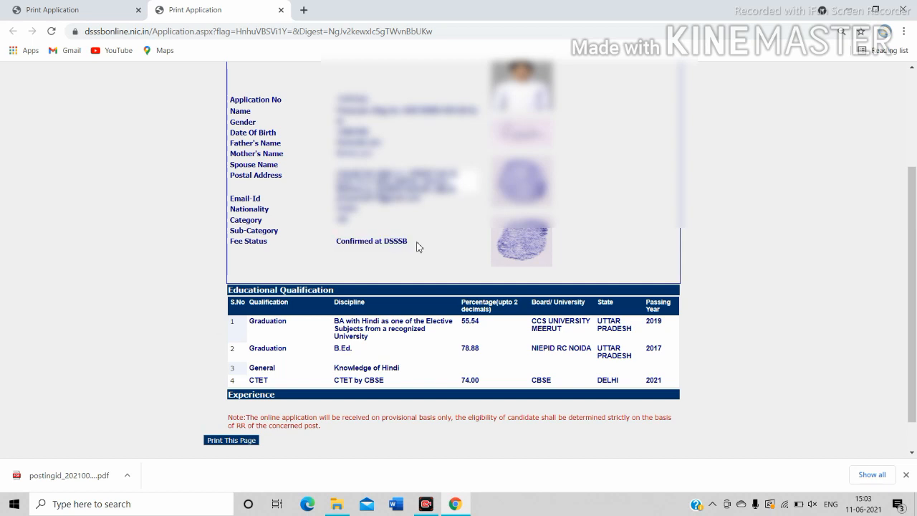